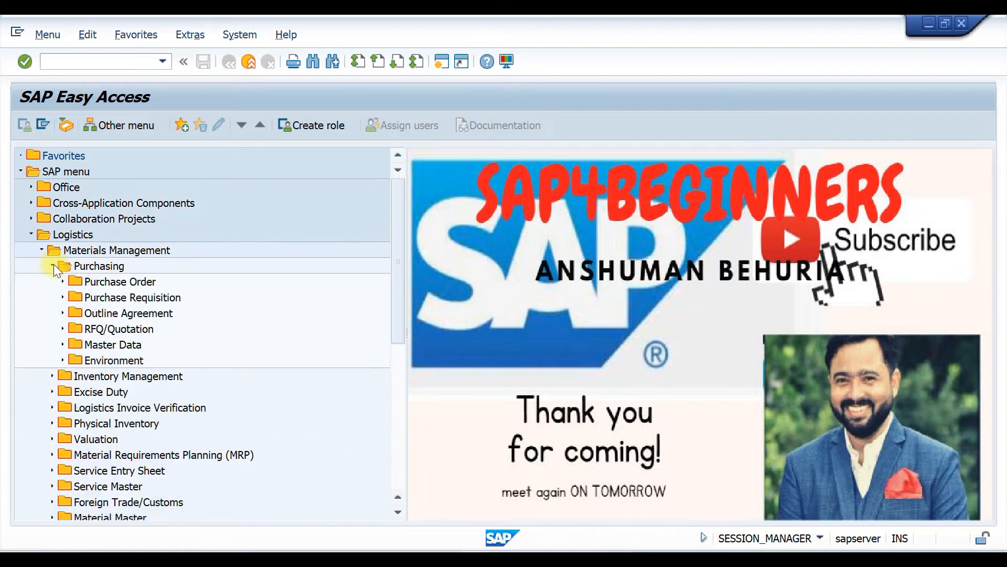
- Start creating a purchase requisition from the Purchase Requisition folder and set its document type to TATA MOTORS PR
{"action": "left_click", "coordinate": [61, 298]}
{"action": "double_click", "coordinate": [96, 312]}
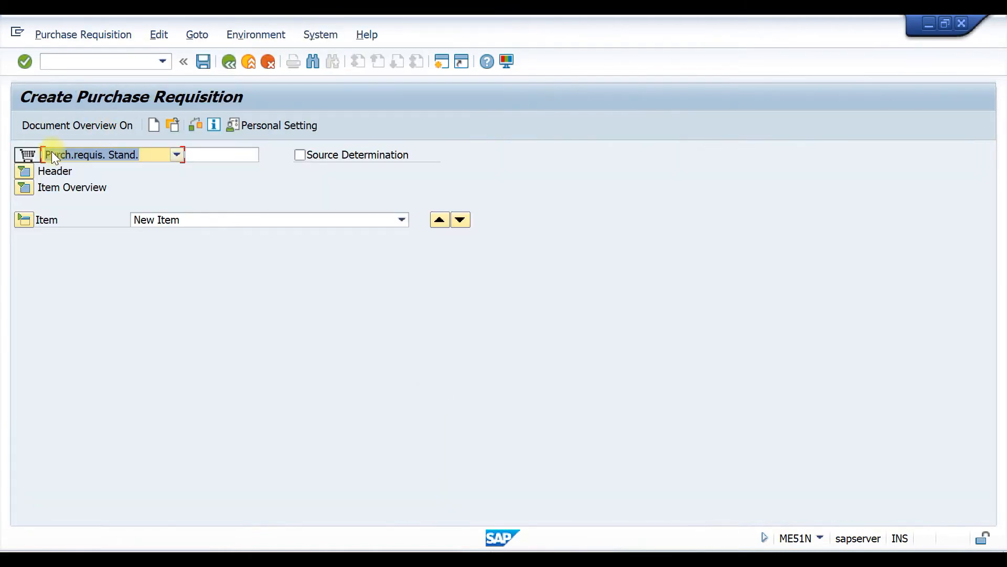
{"action": "left_click", "coordinate": [177, 154]}
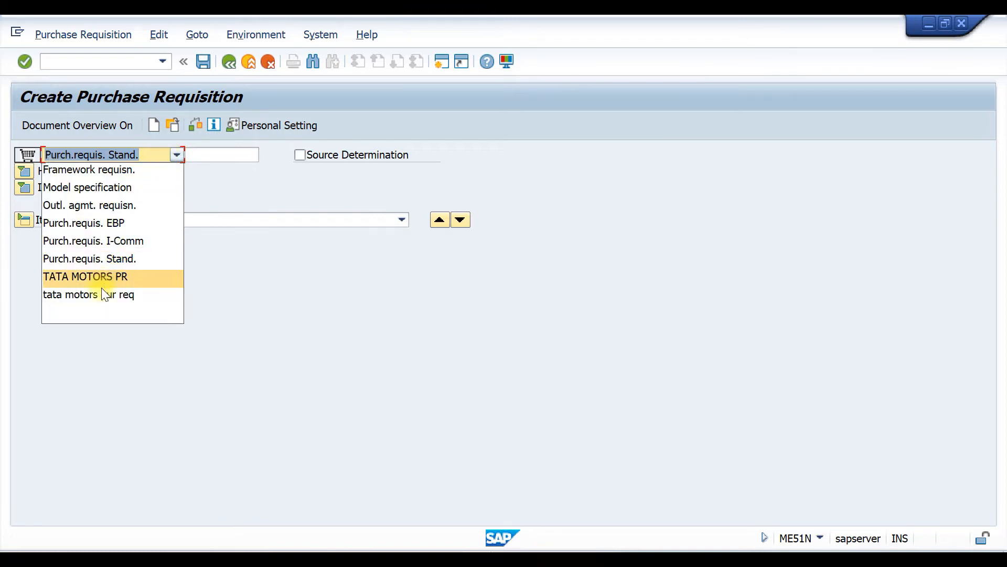
{"action": "left_click", "coordinate": [119, 278]}
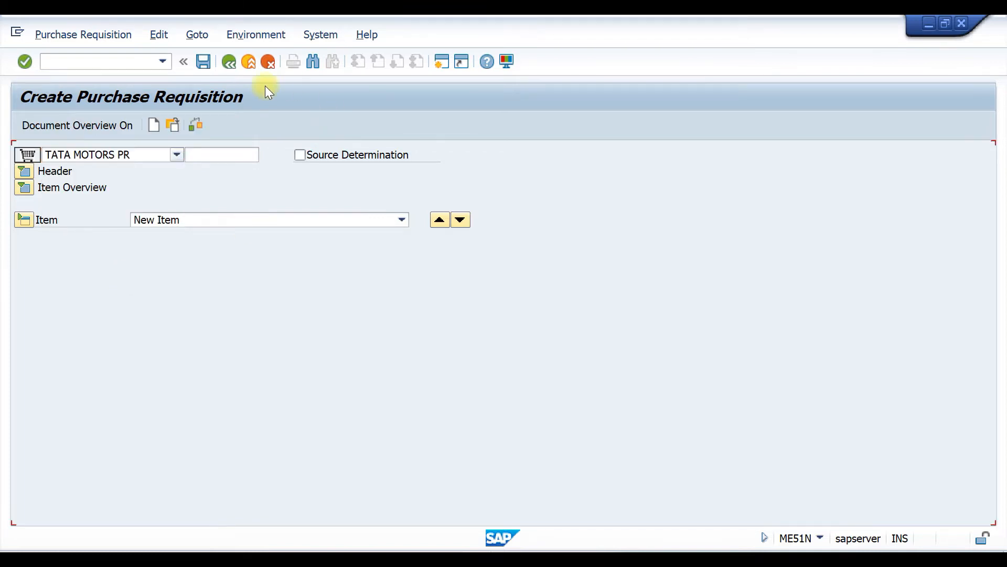
- Enable Source Determination and enter item number 10 in the first row of the item overview
{"action": "left_click", "coordinate": [300, 155]}
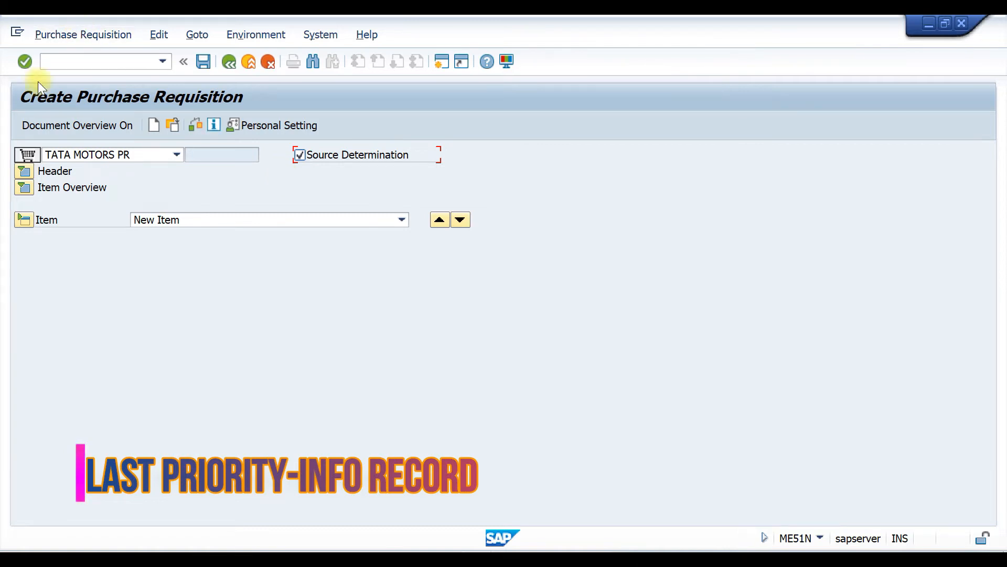
{"action": "left_click", "coordinate": [24, 187]}
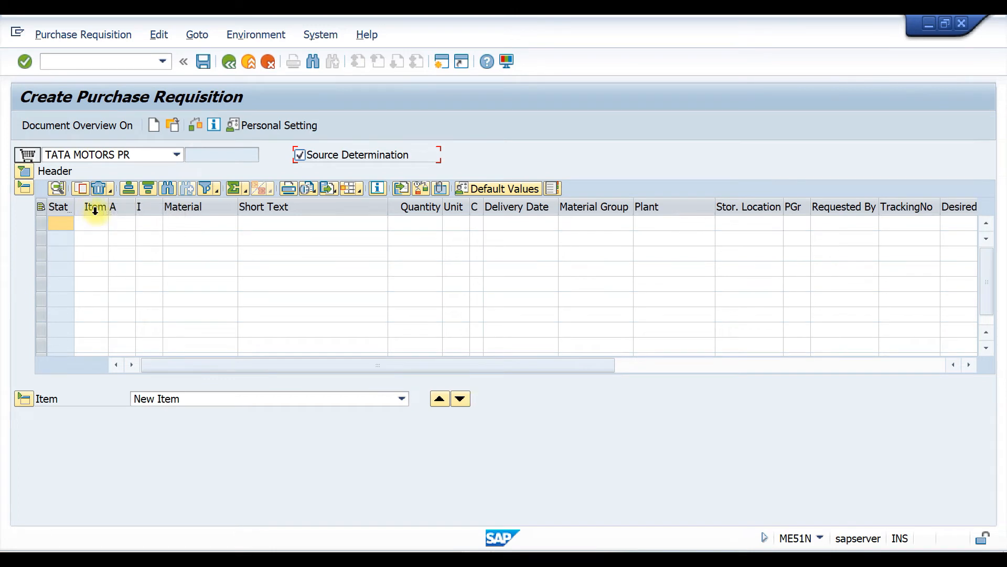
{"action": "left_click", "coordinate": [99, 222]}
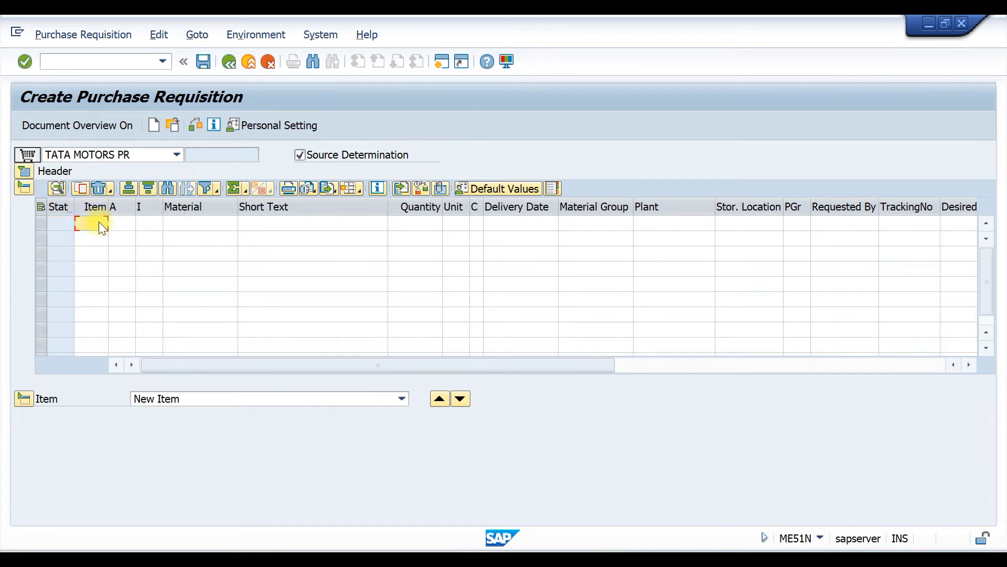
{"action": "type", "text": "10"}
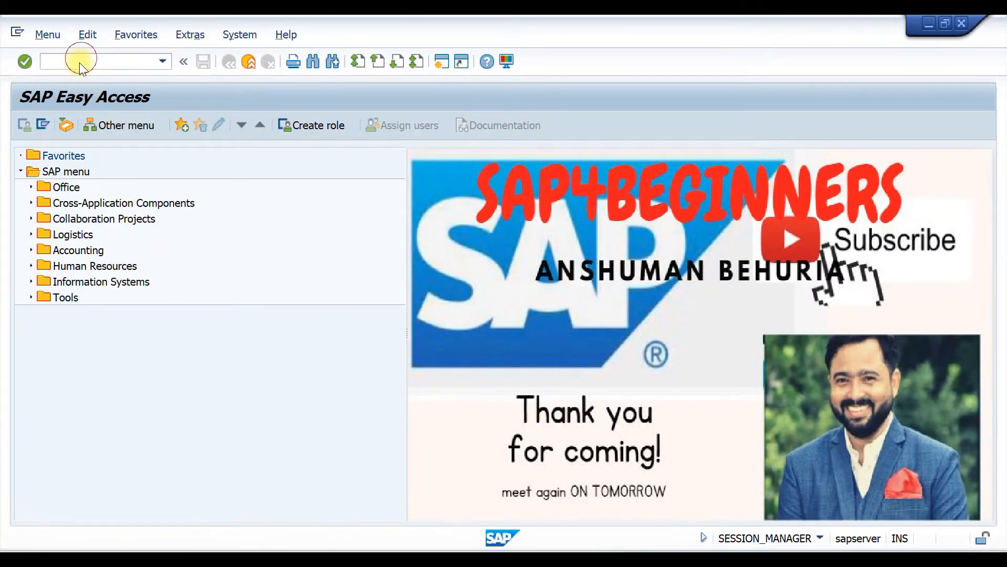
- Run transaction SPRO in the SAP Easy Access session and display the SAP Reference IMG
{"action": "left_click", "coordinate": [80, 58]}
{"action": "type", "text": "SPRO"}
{"action": "key", "text": "Return"}
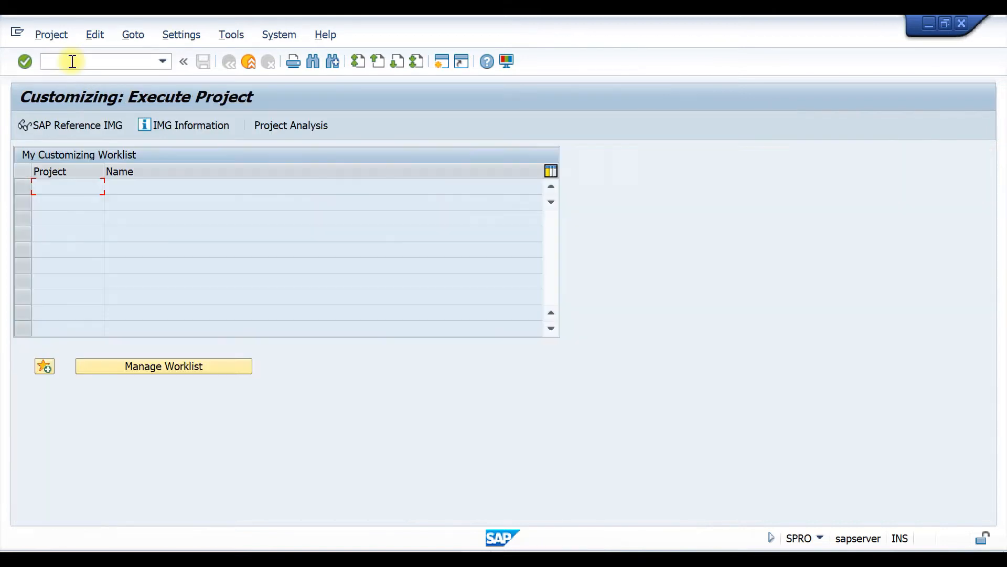
{"action": "left_click", "coordinate": [54, 119]}
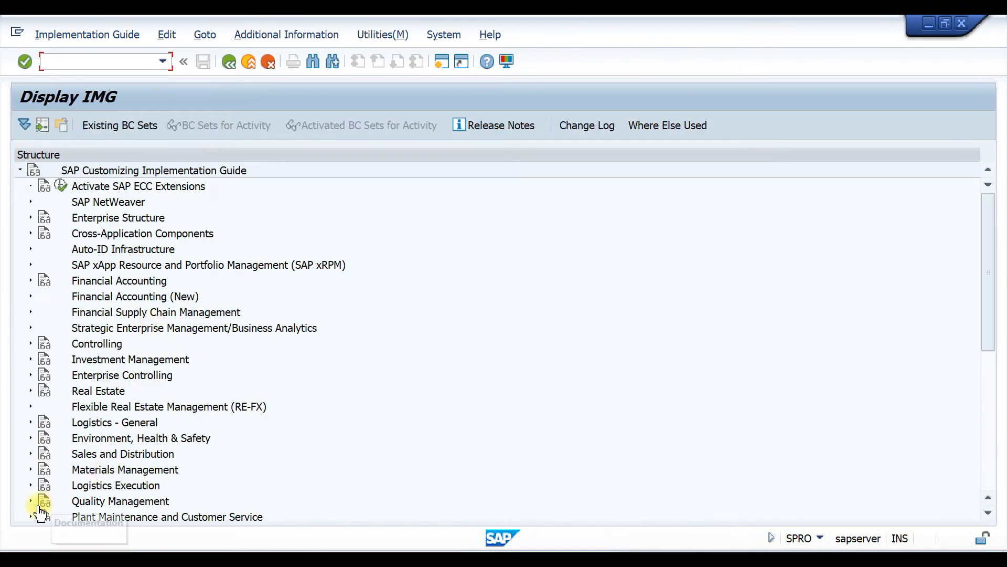
- Open the Maintain Account Assignment Categories activity under Materials Management, Purchasing, Account Assignment
{"action": "left_click", "coordinate": [30, 469]}
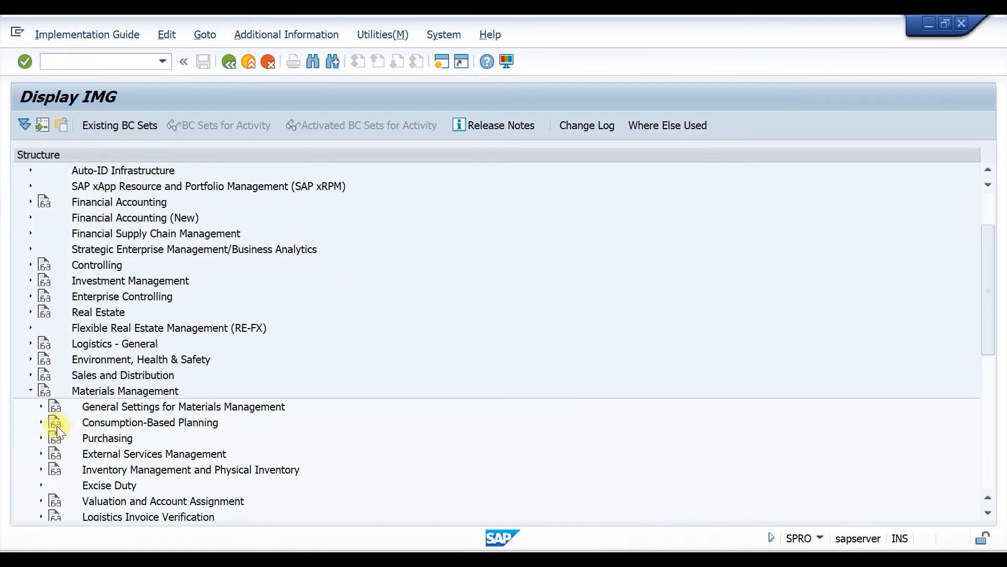
{"action": "left_click", "coordinate": [41, 438]}
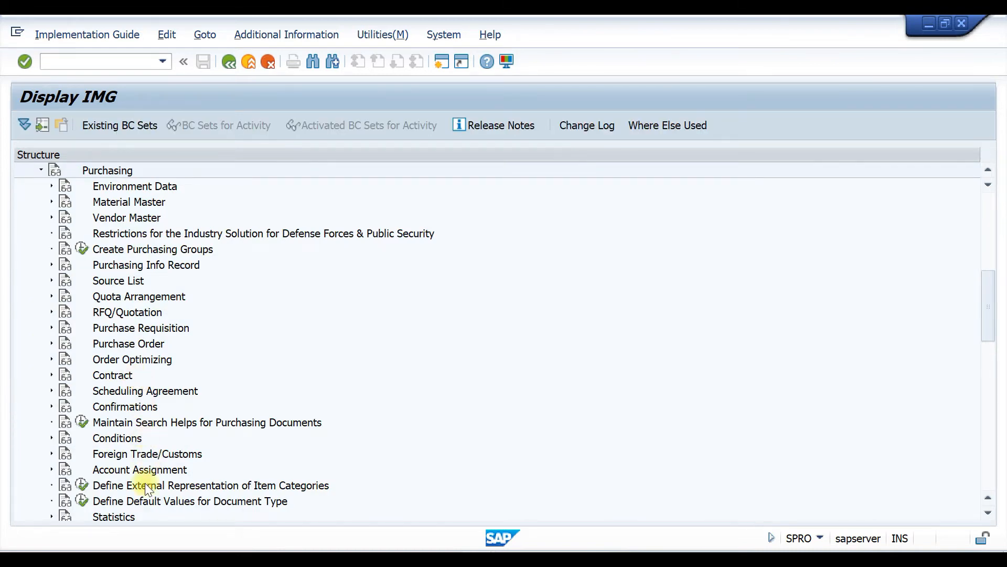
{"action": "left_click", "coordinate": [51, 470]}
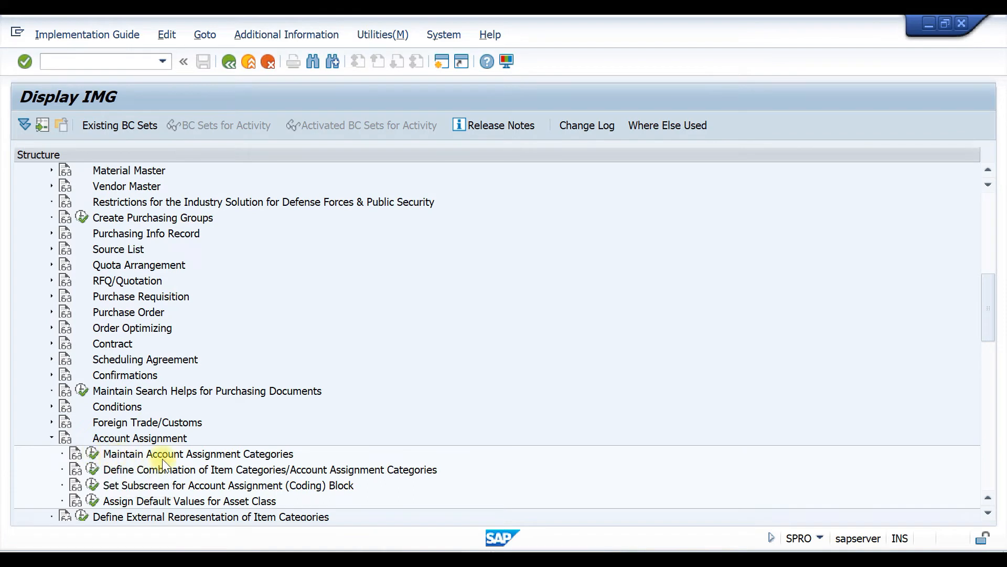
{"action": "left_click", "coordinate": [93, 453]}
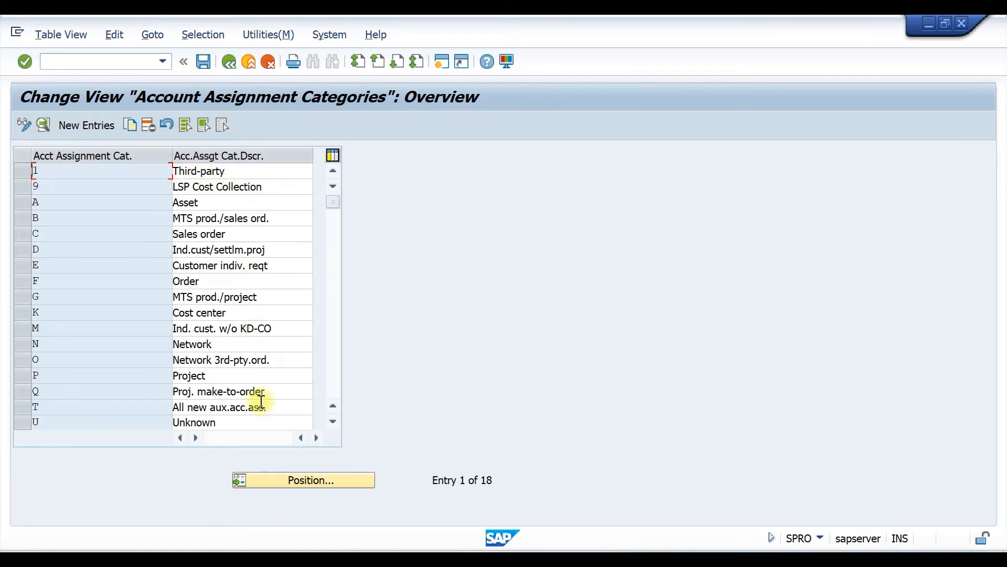
- Examine the detail settings of the Third-party account assignment category, and return to the purchase requisition
{"action": "left_click", "coordinate": [19, 171]}
{"action": "left_click", "coordinate": [43, 125]}
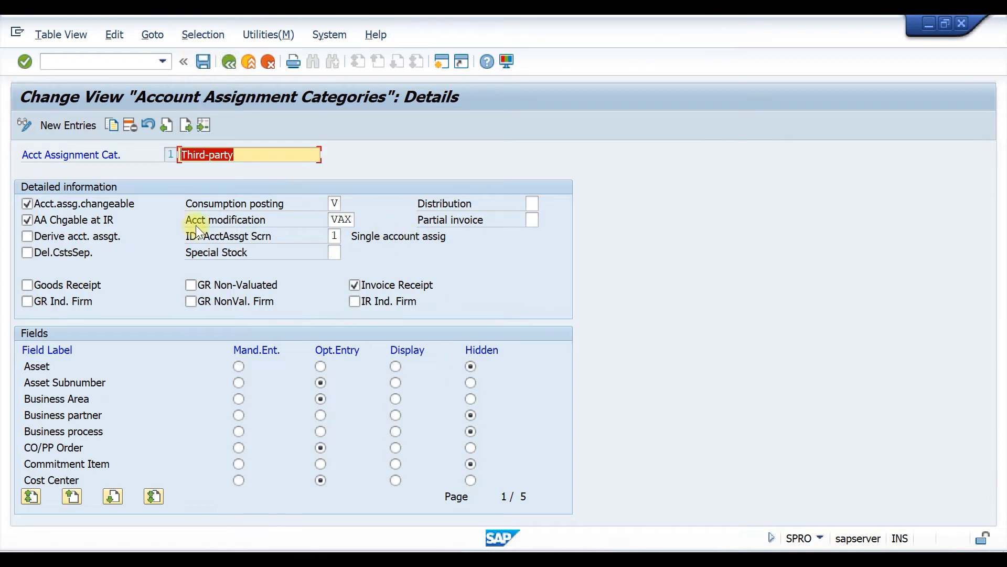
{"action": "key", "text": "F3"}
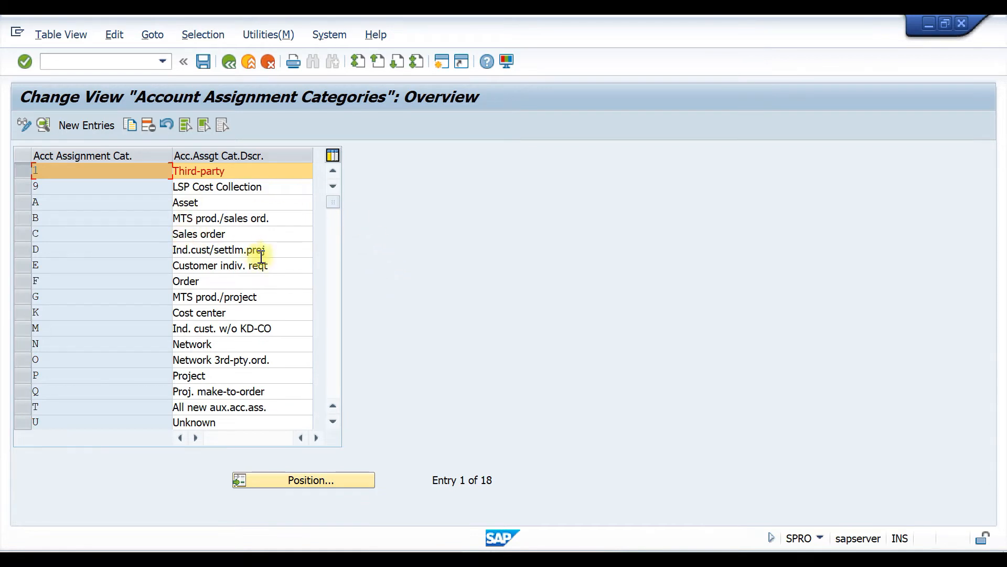
{"action": "key", "text": "alt+Tab"}
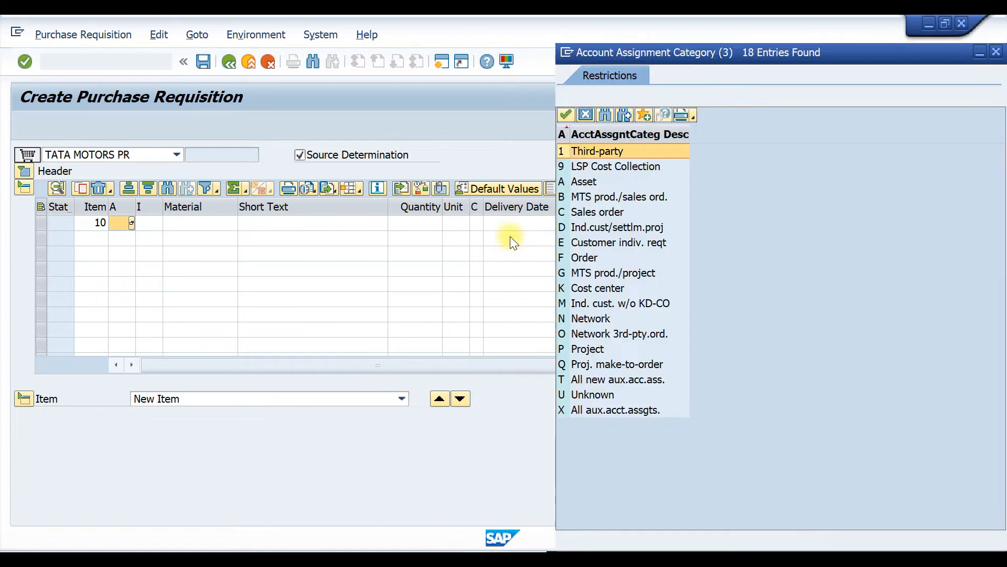
- Close the list of account assignment categories and set item 10's account assignment category to 1
{"action": "key", "text": "Escape"}
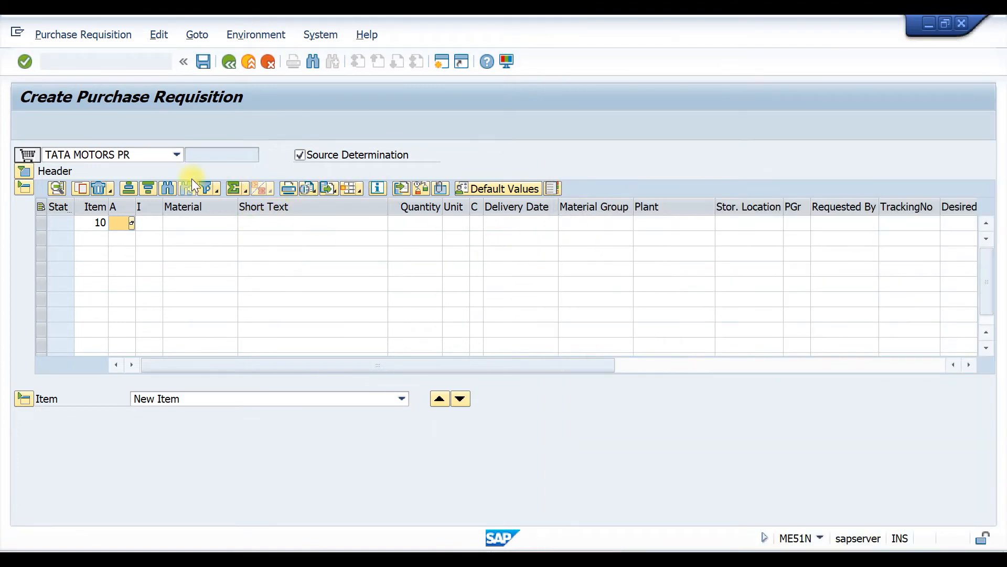
{"action": "type", "text": "F"}
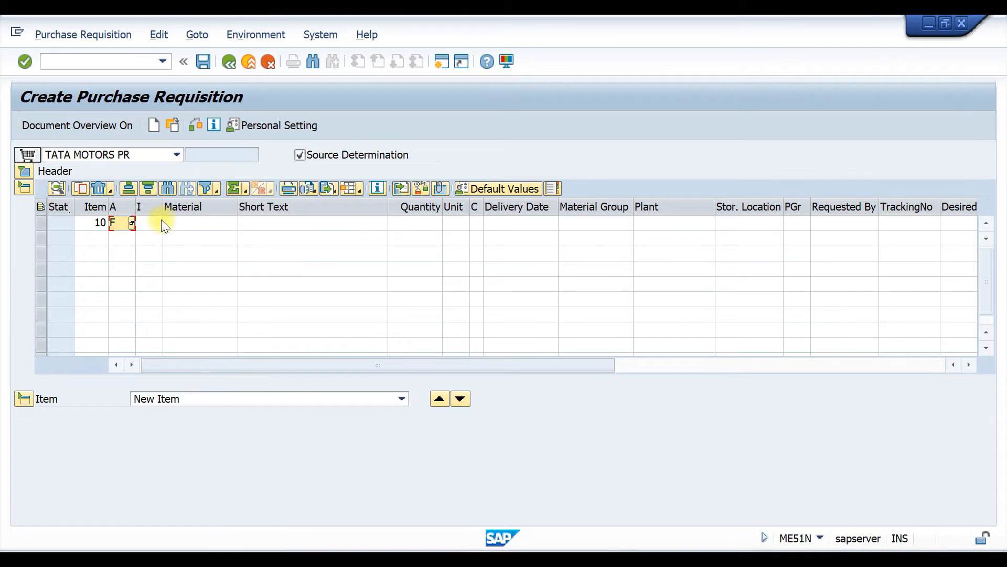
{"action": "key", "text": "BackSpace"}
{"action": "type", "text": "1"}
- Choose Standard as the item category for item 10 from its list of possible values
{"action": "left_click", "coordinate": [155, 222]}
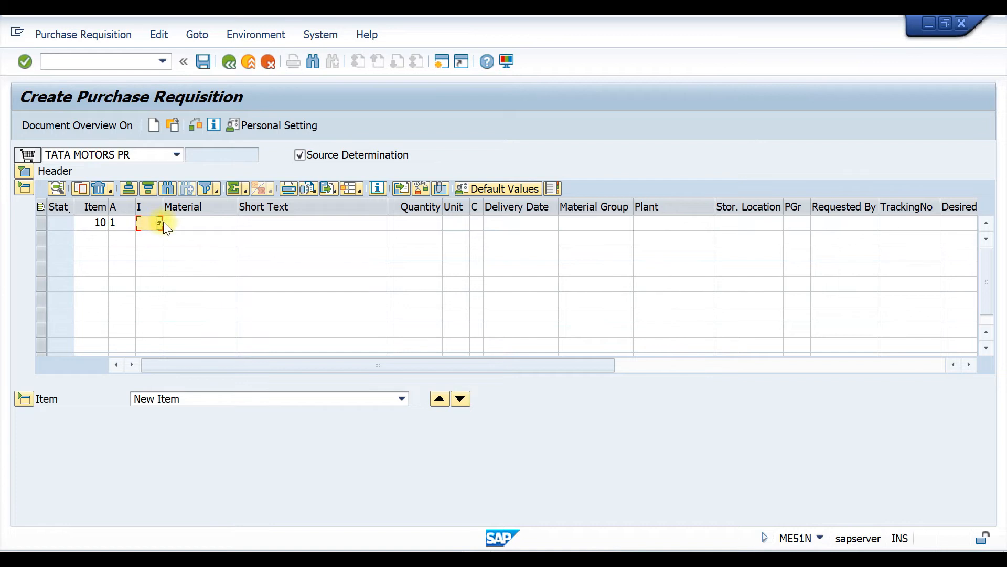
{"action": "left_click", "coordinate": [159, 222]}
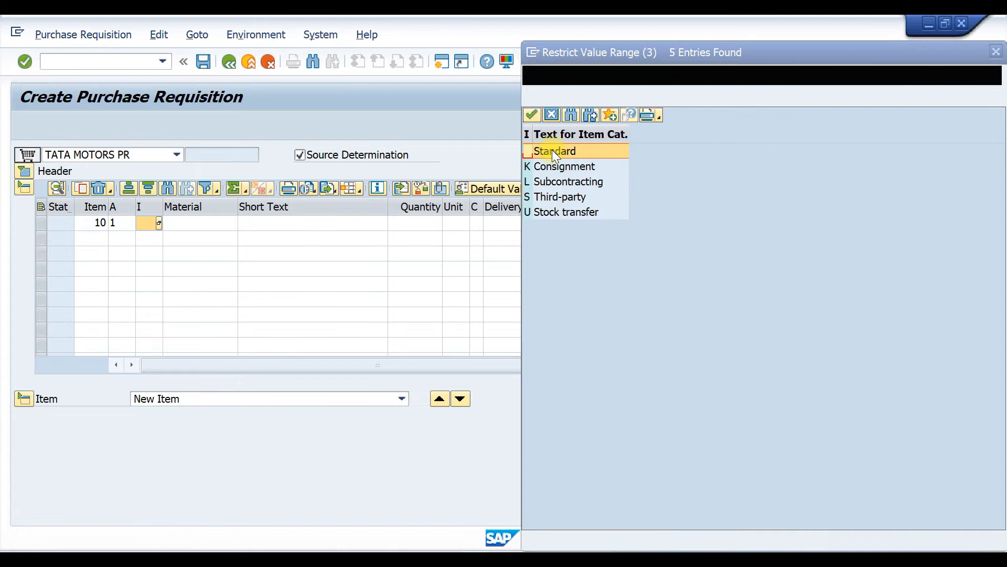
{"action": "double_click", "coordinate": [540, 153]}
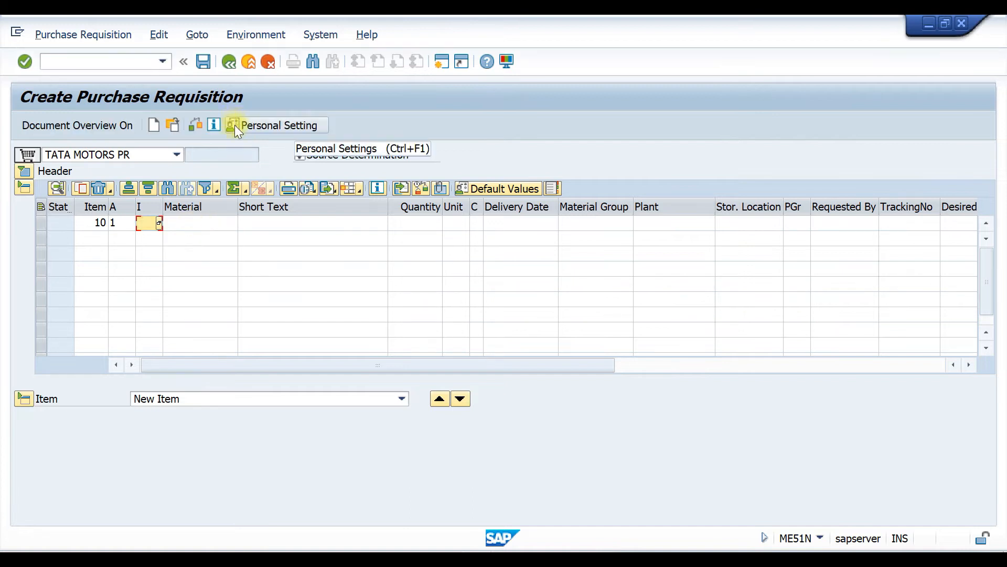
- Enter material 200000010 with a quantity of 100 for item 10
{"action": "left_click", "coordinate": [196, 222]}
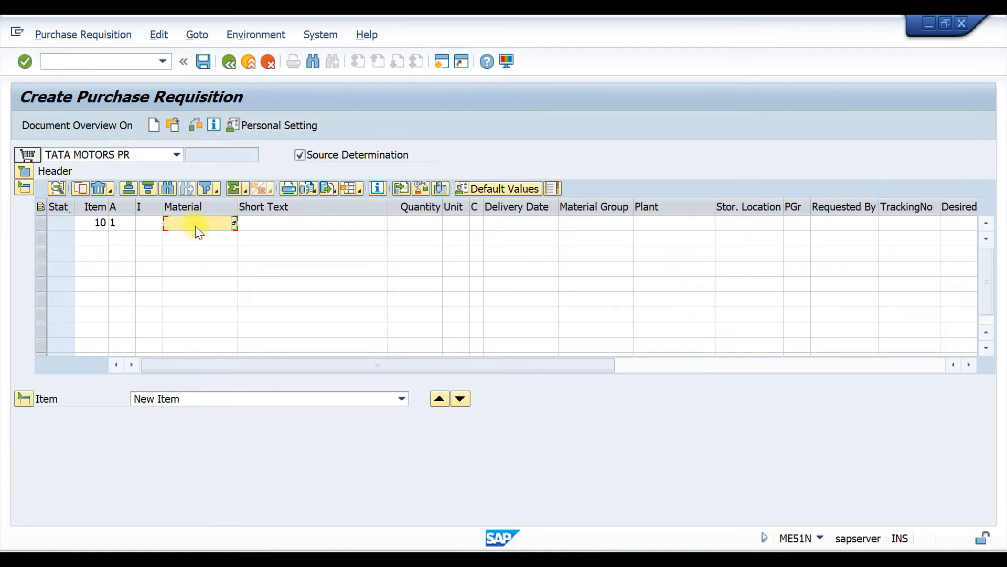
{"action": "type", "text": "200000010"}
{"action": "left_click", "coordinate": [421, 224]}
{"action": "type", "text": "1000"}
{"action": "key", "text": "BackSpace"}
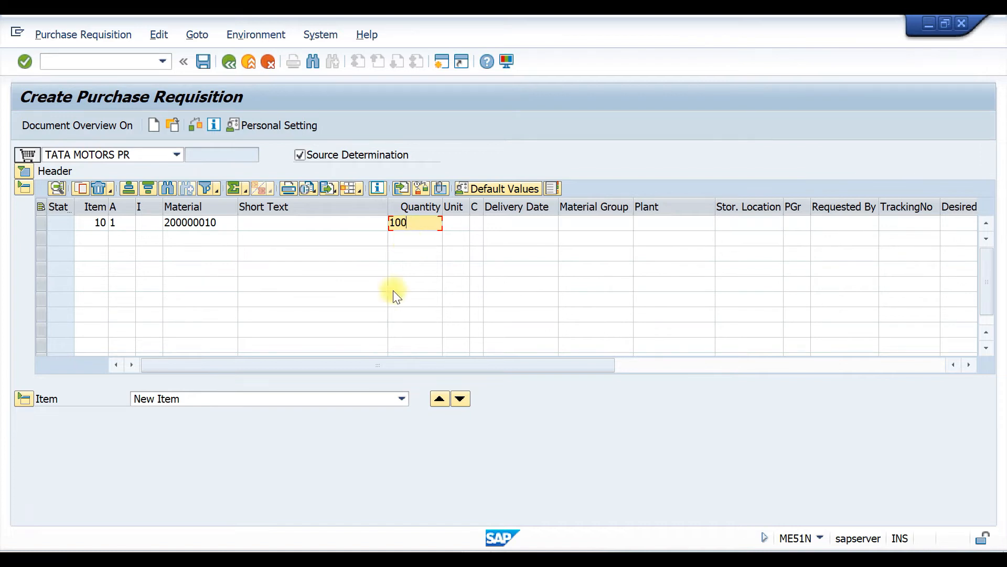
- Set item 10's plant to T110 and storage location to T100, and confirm the item line
{"action": "left_click", "coordinate": [677, 224]}
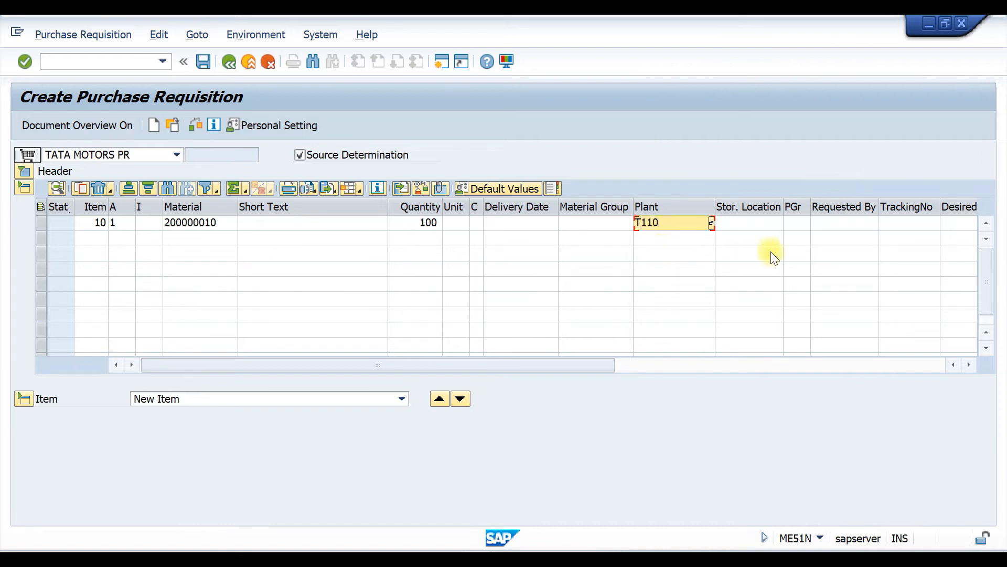
{"action": "left_click", "coordinate": [747, 224]}
{"action": "type", "text": "T100"}
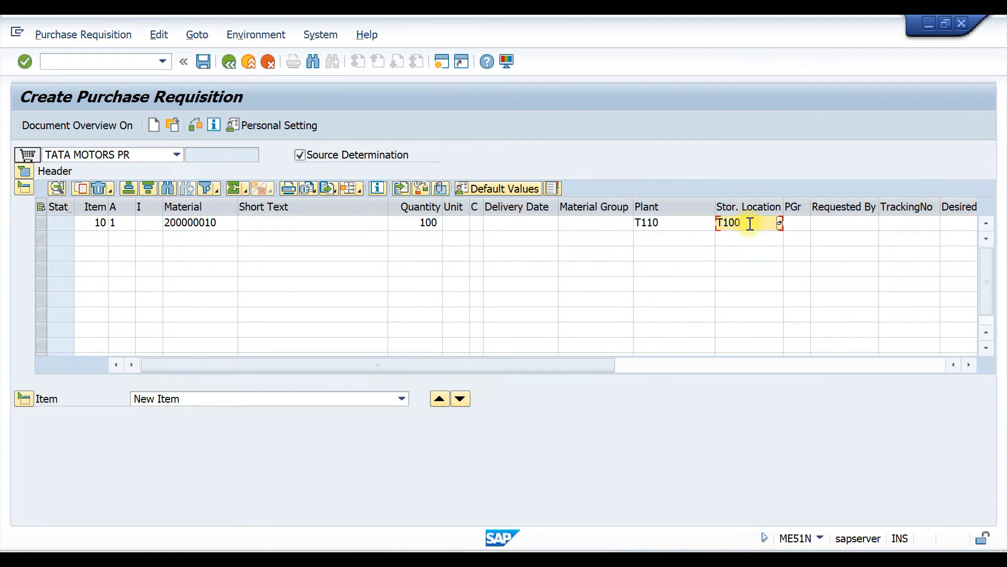
{"action": "key", "text": "Return"}
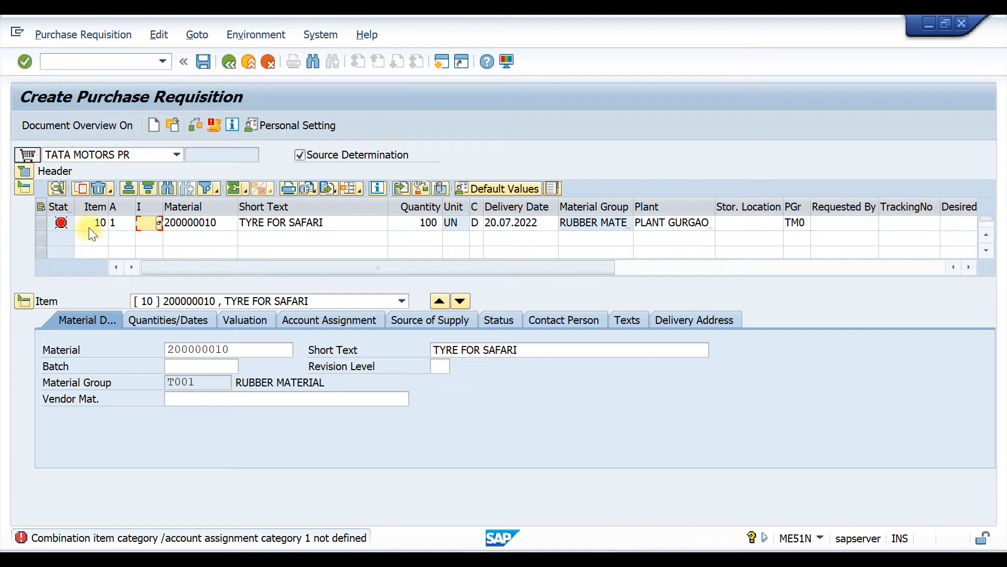
- Change item 10's account assignment category to K (Cost center) using the list of possible values
{"action": "left_click", "coordinate": [123, 222]}
{"action": "key", "text": "BackSpace"}
{"action": "left_click", "coordinate": [131, 223]}
{"action": "double_click", "coordinate": [597, 286]}
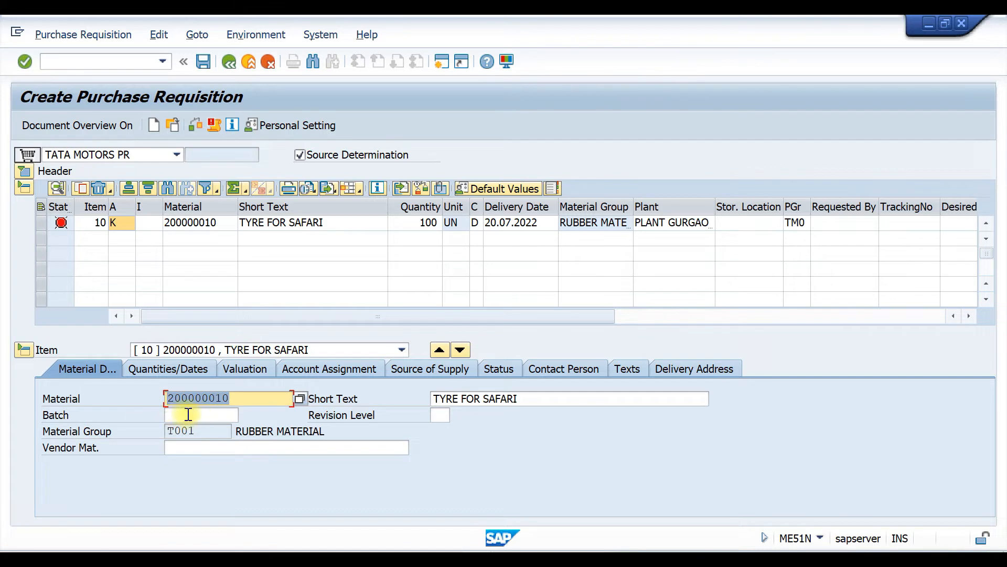
- Review the short text, material group and vendor material fields in item 10's material data
{"action": "left_click", "coordinate": [518, 399]}
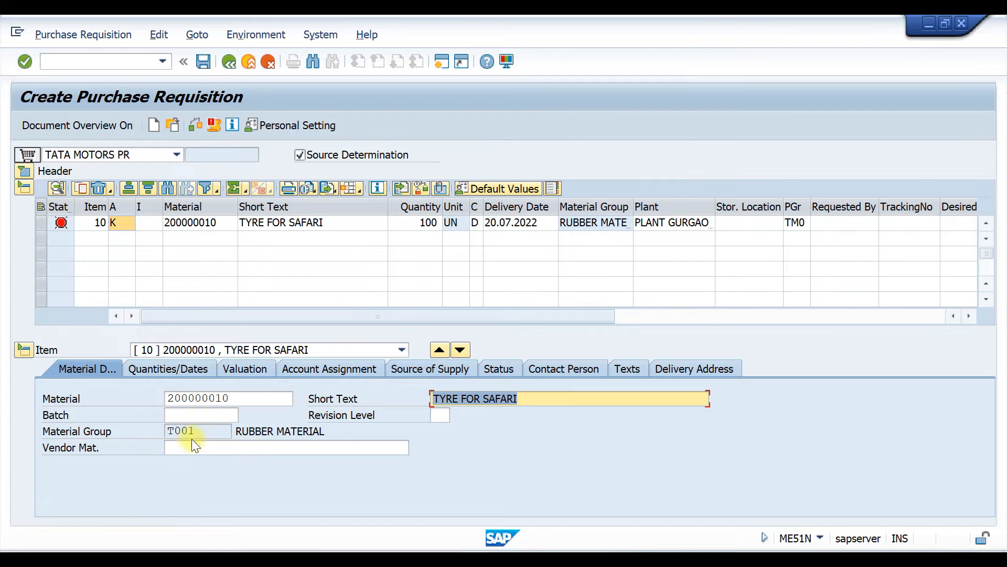
{"action": "left_click_drag", "start_coordinate": [204, 433], "coordinate": [142, 434]}
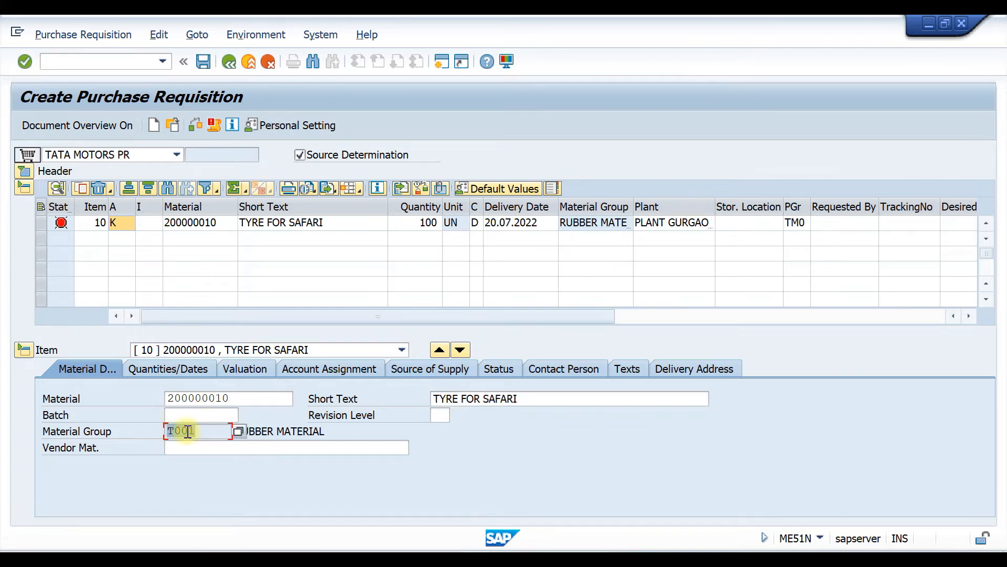
{"action": "left_click_drag", "start_coordinate": [209, 432], "coordinate": [141, 429]}
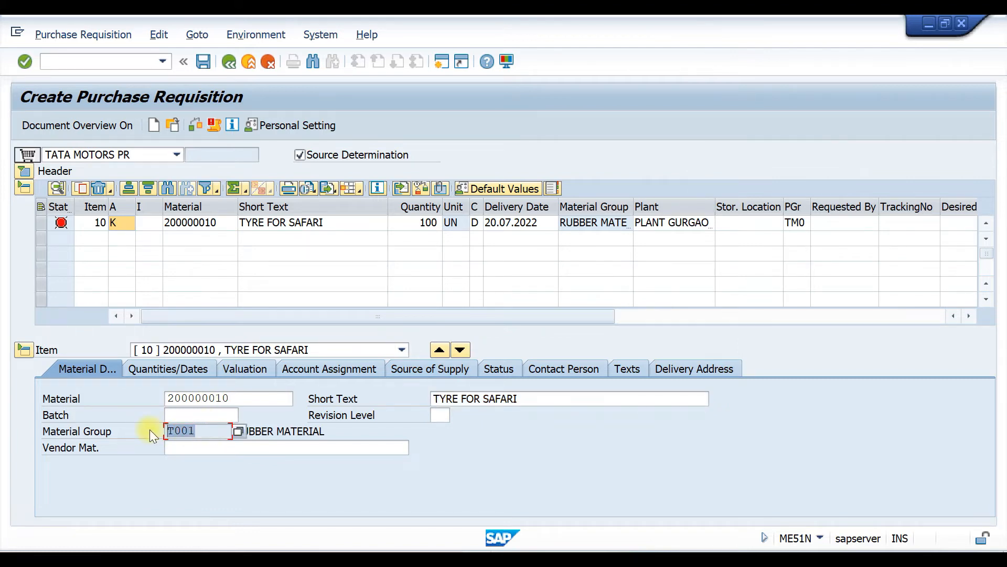
{"action": "left_click", "coordinate": [180, 447]}
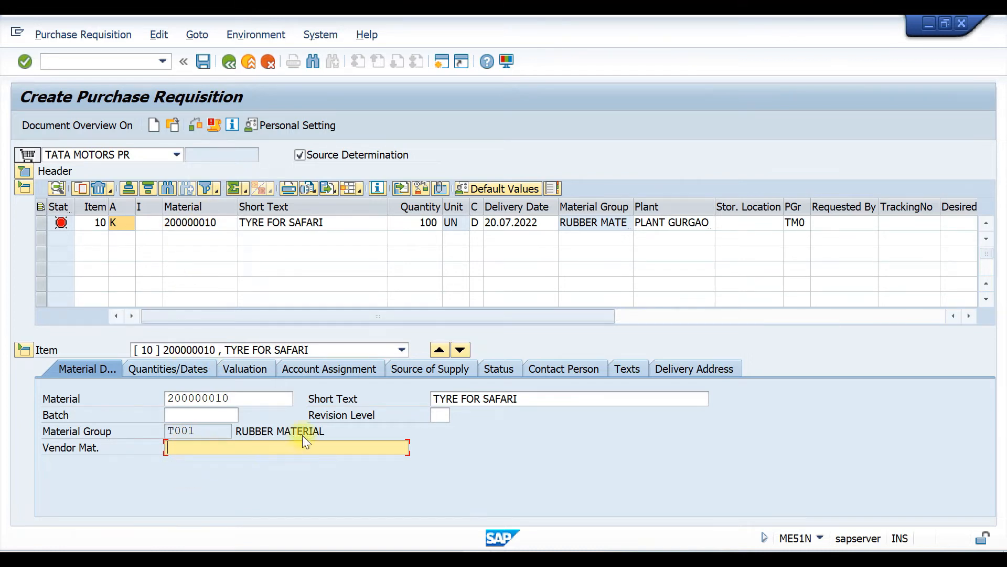
- Review the delivery date and request date in item 10's quantities and dates details
{"action": "left_click", "coordinate": [178, 367]}
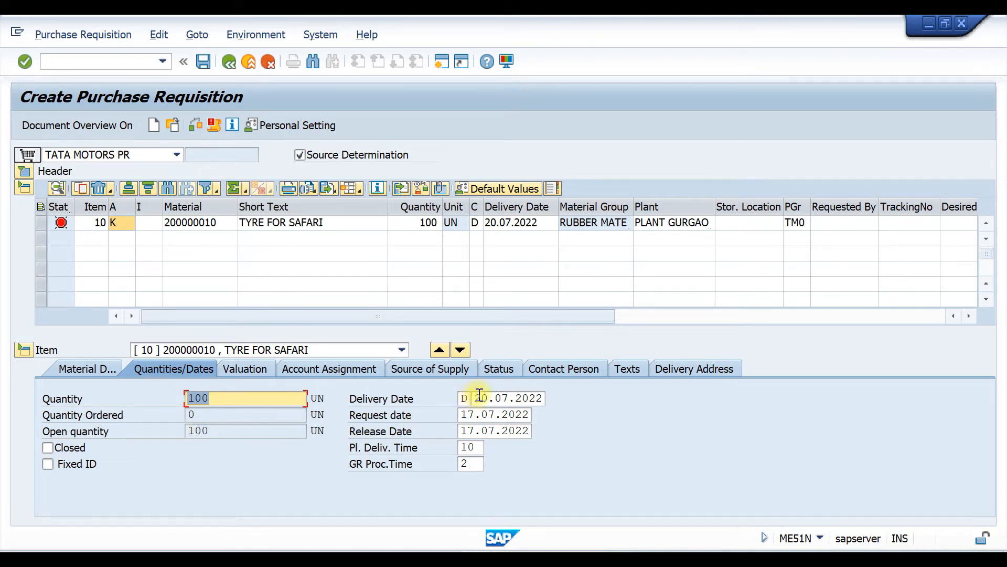
{"action": "left_click_drag", "start_coordinate": [476, 398], "coordinate": [569, 404]}
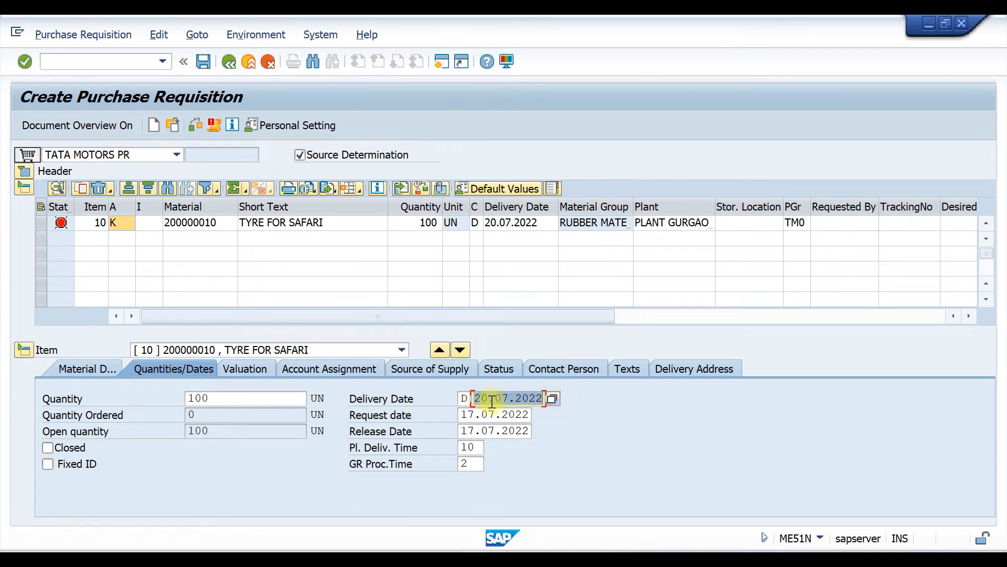
{"action": "key", "text": "Return"}
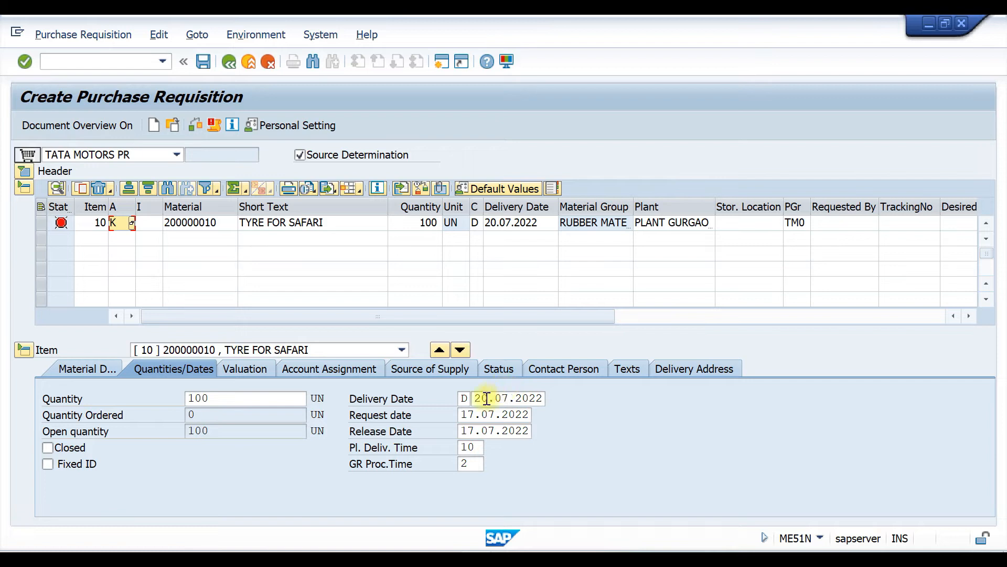
{"action": "double_click", "coordinate": [460, 413]}
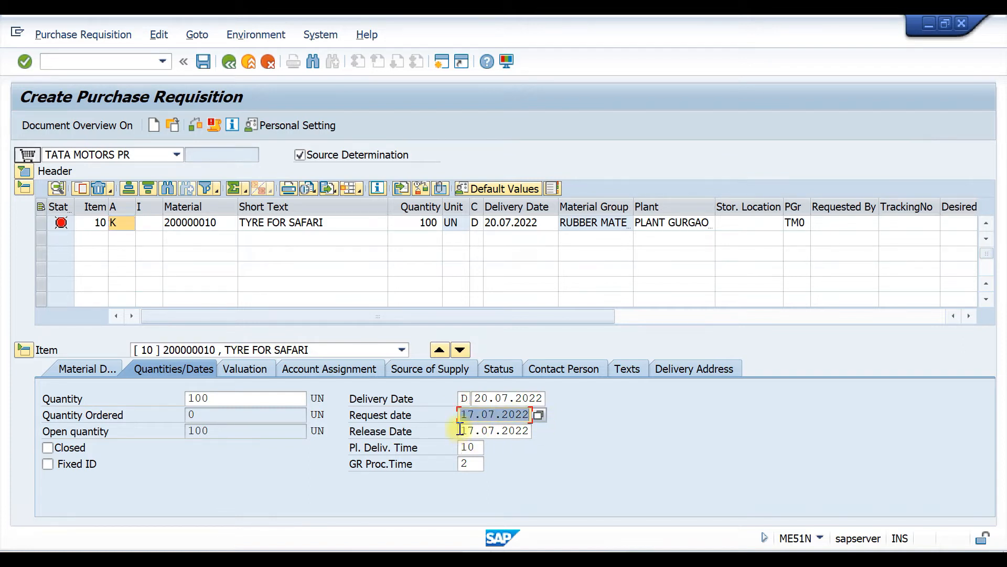
- Review the release date, planned delivery time and GR processing time in item 10's quantities and dates details
{"action": "double_click", "coordinate": [460, 429]}
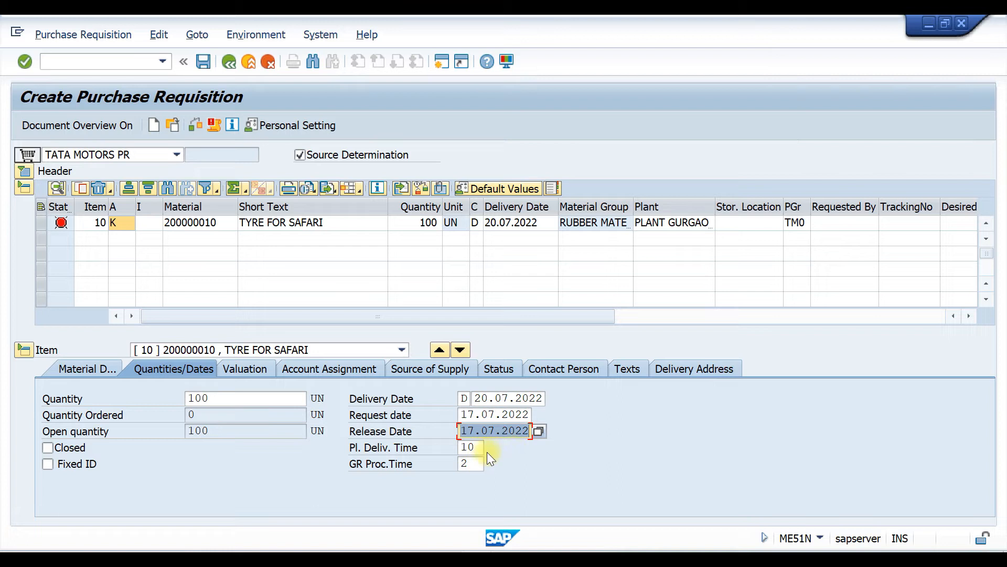
{"action": "double_click", "coordinate": [461, 446]}
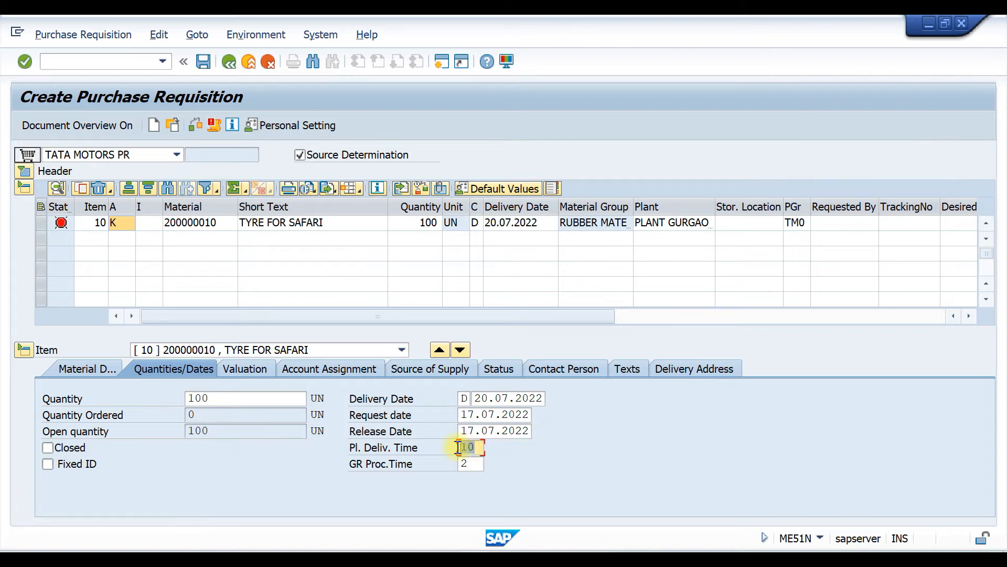
{"action": "double_click", "coordinate": [452, 463]}
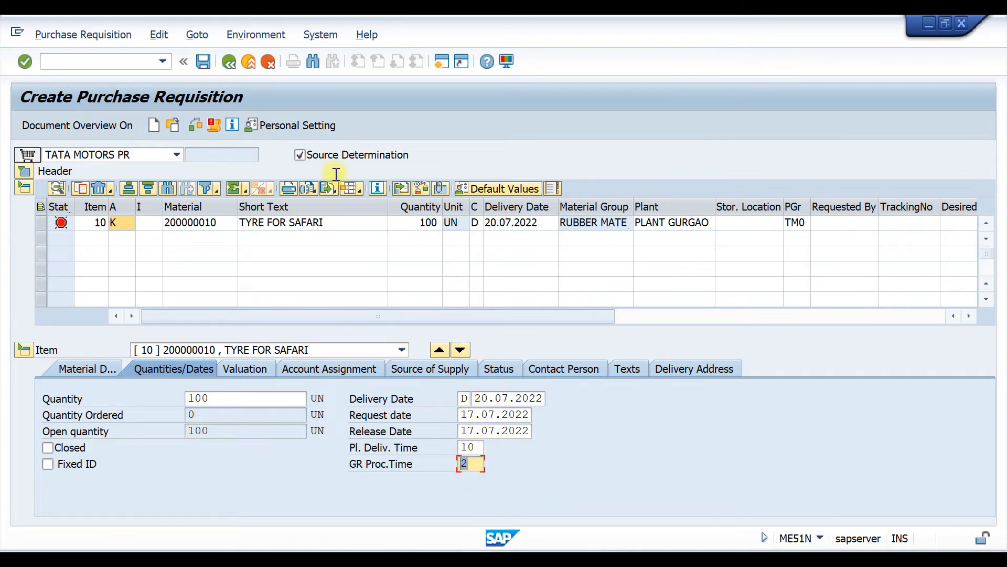
- Mark item 10 as Closed in its quantities and dates details
{"action": "left_click", "coordinate": [47, 447]}
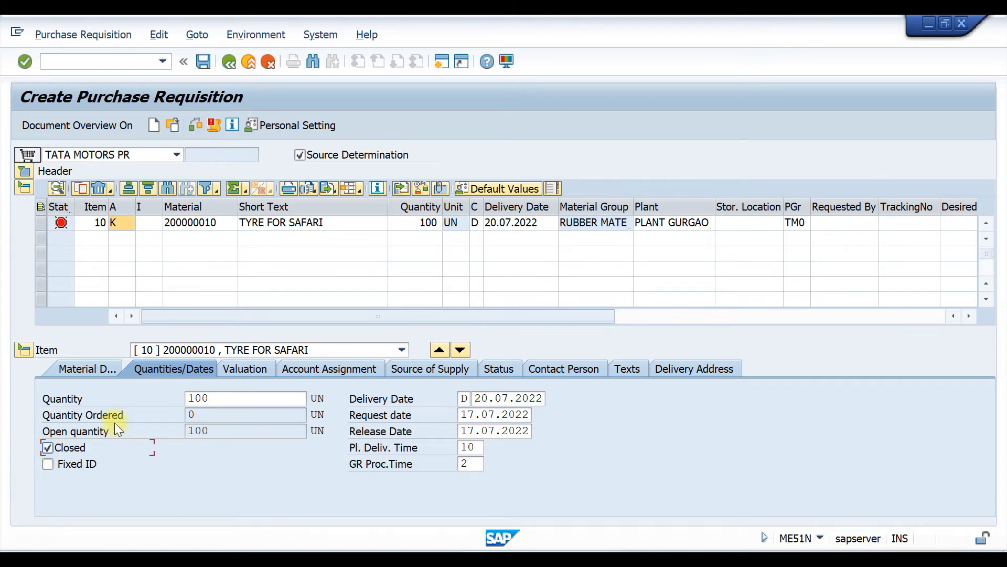
{"action": "left_click", "coordinate": [46, 446]}
{"action": "left_click", "coordinate": [46, 447]}
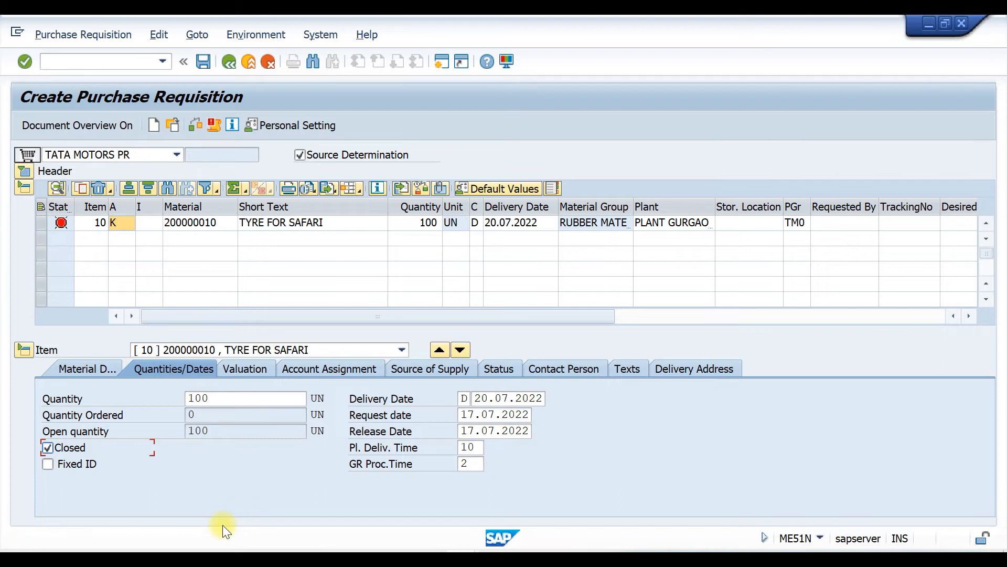
- Review item 10's valuation price and receipt settings, and the G/L account in its account assignment
{"action": "left_click", "coordinate": [245, 368]}
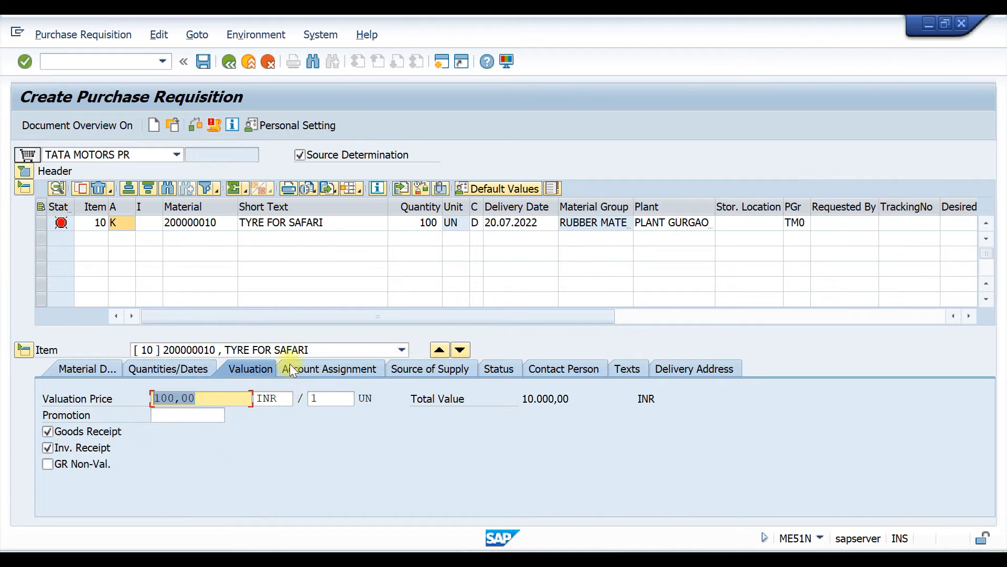
{"action": "left_click", "coordinate": [310, 367]}
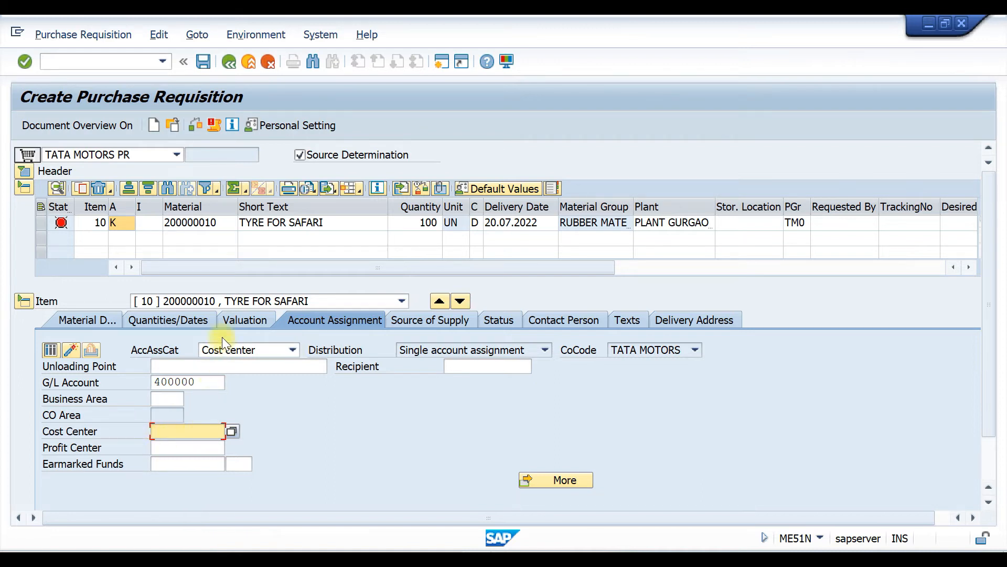
{"action": "left_click_drag", "start_coordinate": [206, 381], "coordinate": [128, 379]}
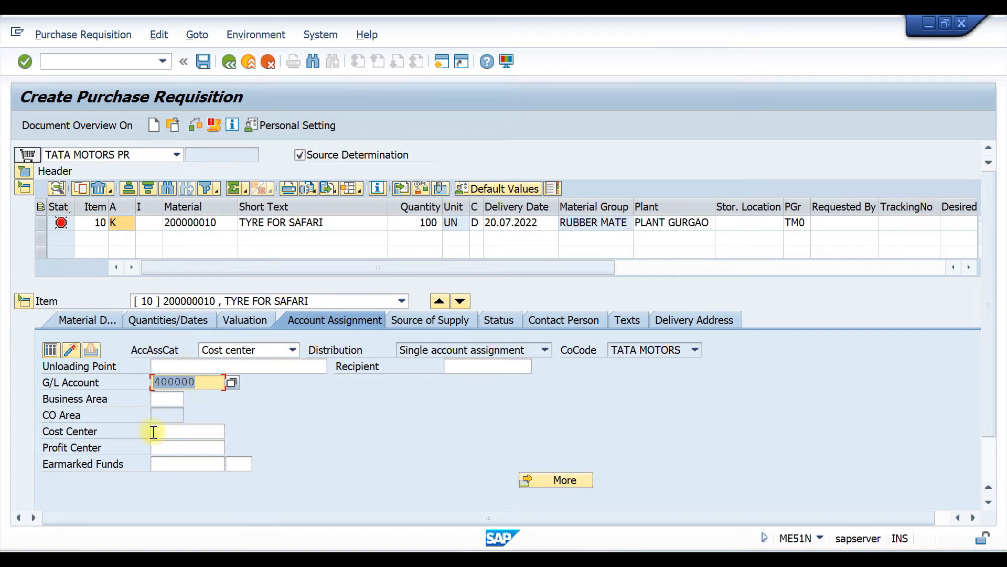
- Search the possible cost centers for company code T100 from item 10's account assignment, and close the search
{"action": "left_click", "coordinate": [170, 431]}
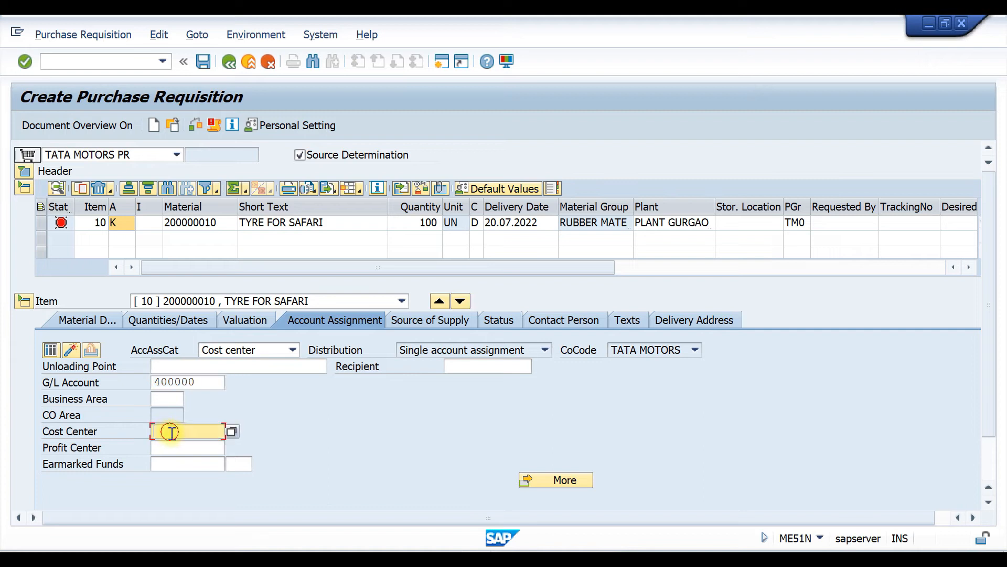
{"action": "left_click", "coordinate": [235, 432]}
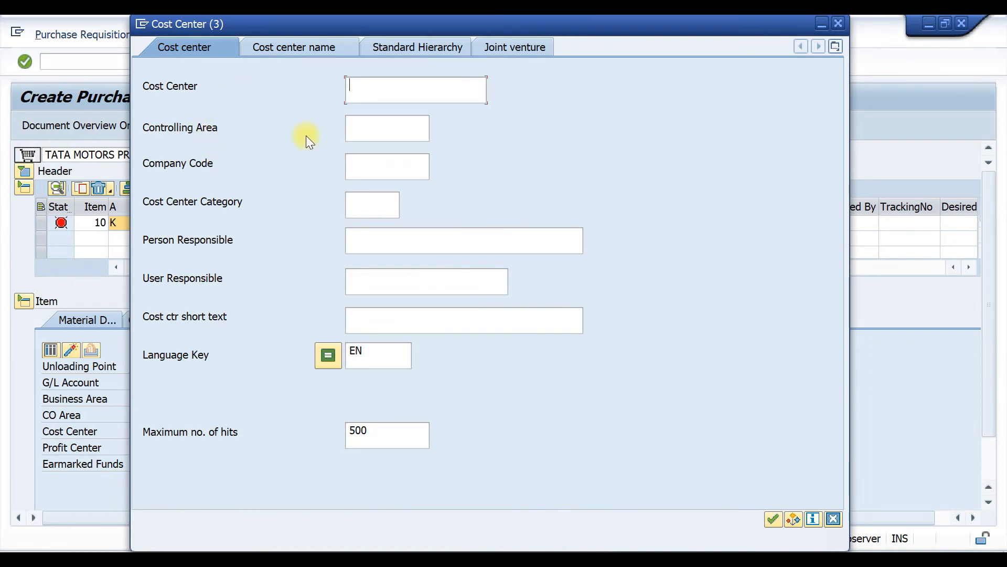
{"action": "left_click", "coordinate": [354, 168]}
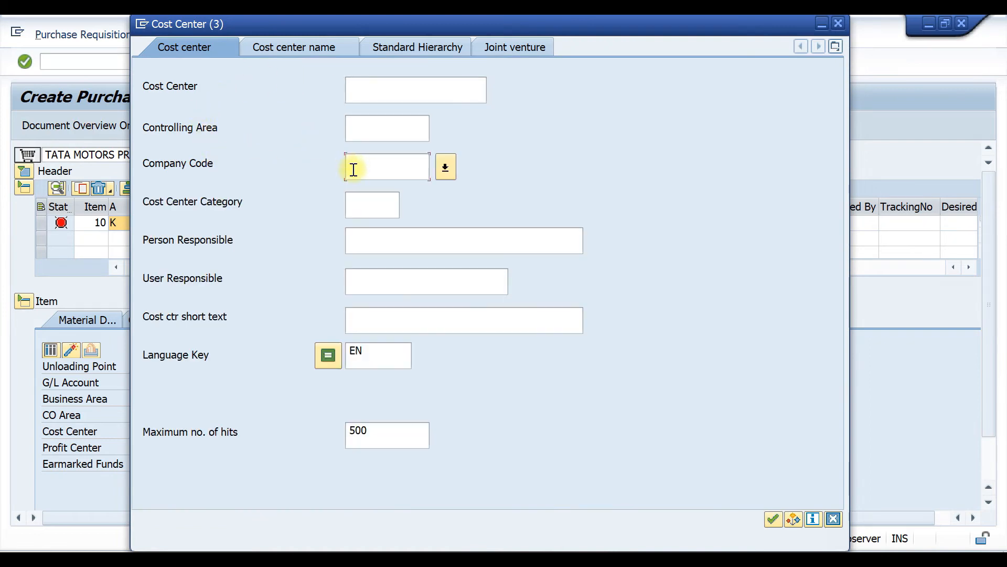
{"action": "type", "text": "T100"}
{"action": "left_click", "coordinate": [773, 519]}
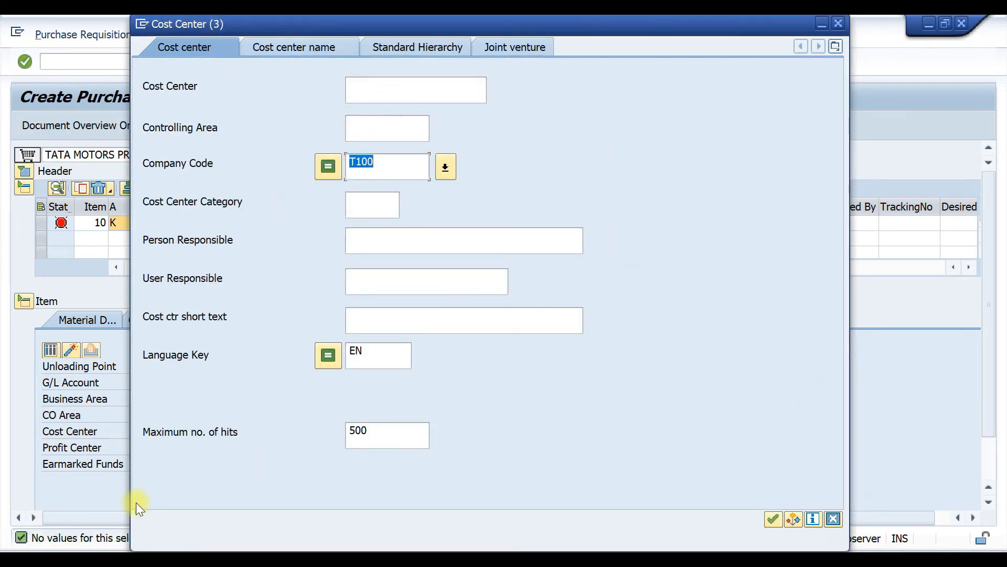
{"action": "left_click", "coordinate": [838, 24]}
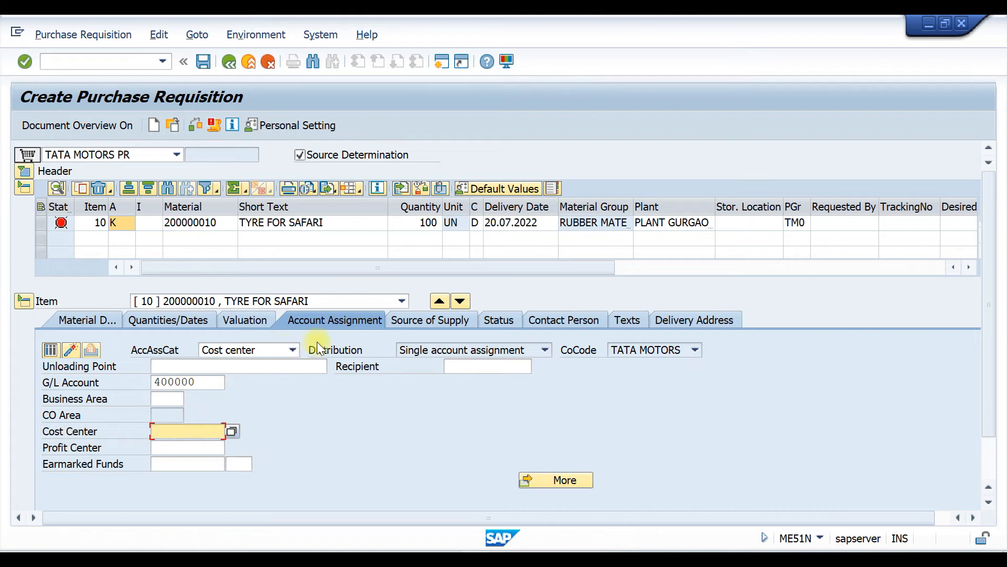
- Review the fixed vendor and info record in item 10's source of supply details
{"action": "left_click", "coordinate": [421, 320]}
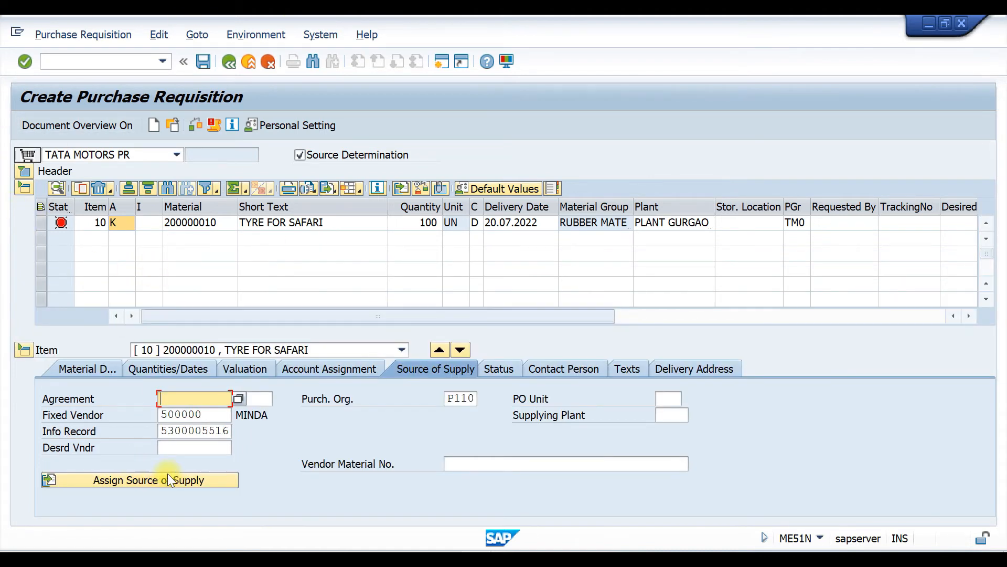
{"action": "left_click", "coordinate": [200, 480]}
{"action": "double_click", "coordinate": [168, 415]}
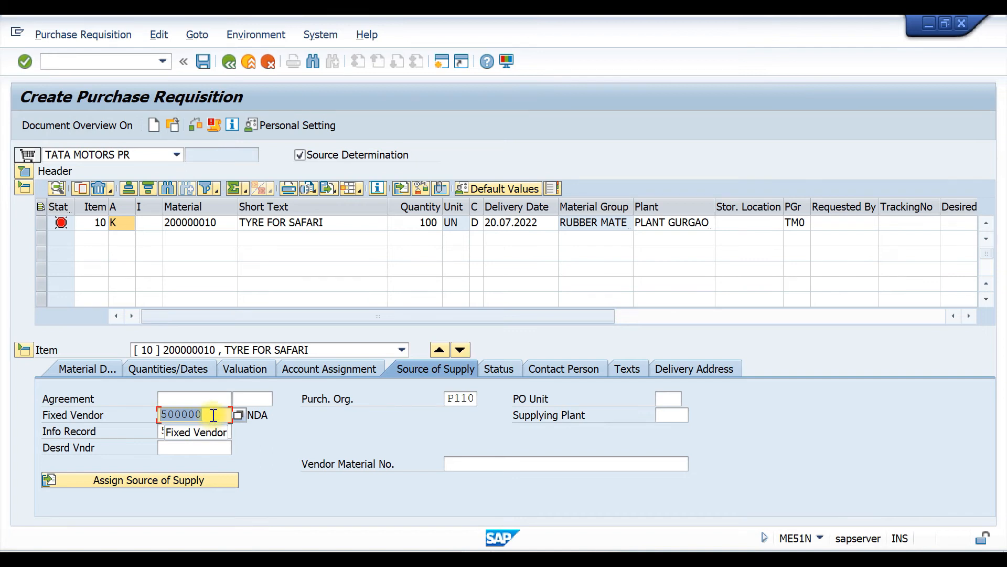
{"action": "left_click", "coordinate": [162, 431]}
{"action": "left_click_drag", "start_coordinate": [162, 432], "coordinate": [227, 431]}
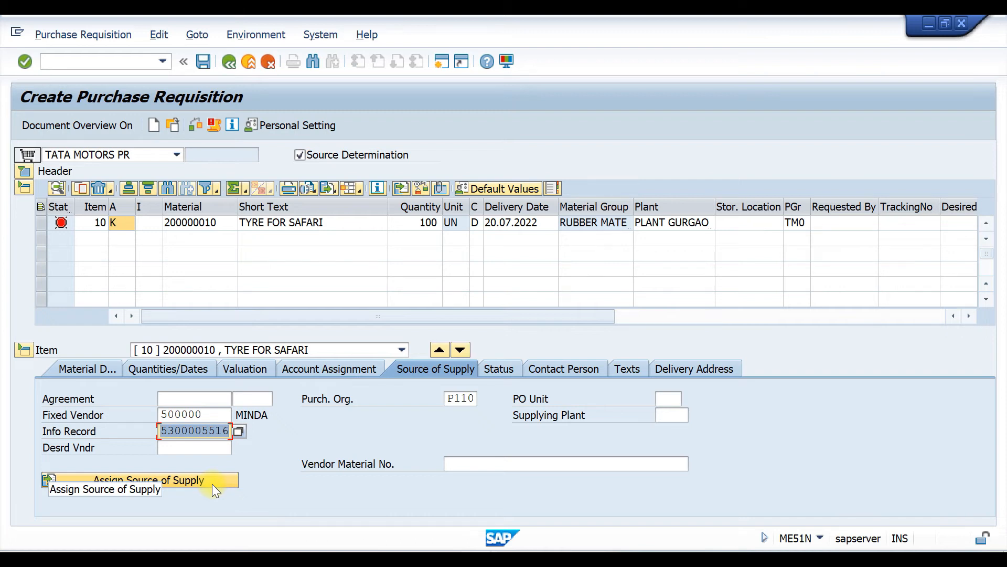
- Review the Block ID options and the blocking text field in item 10's status details
{"action": "left_click", "coordinate": [499, 370]}
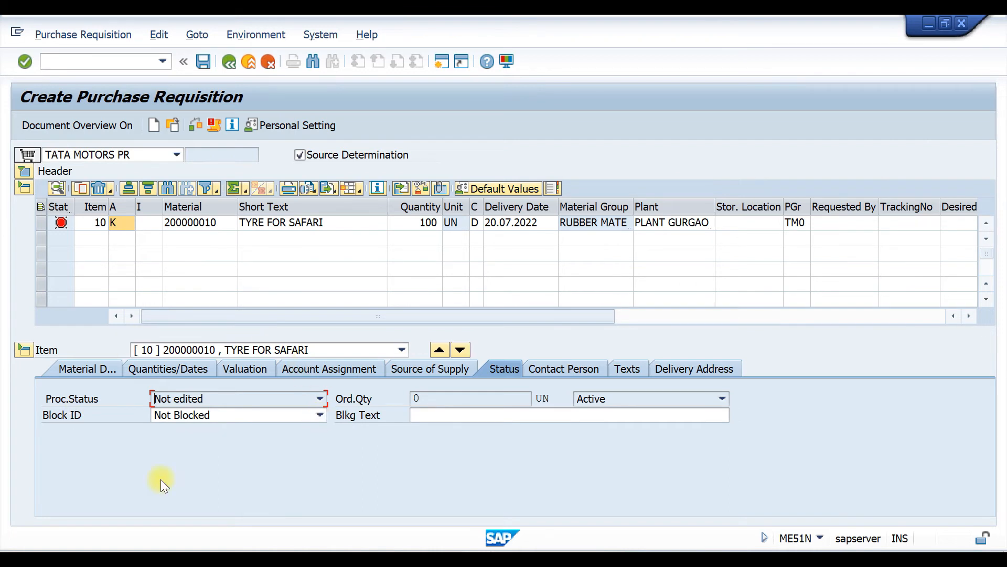
{"action": "left_click", "coordinate": [320, 416]}
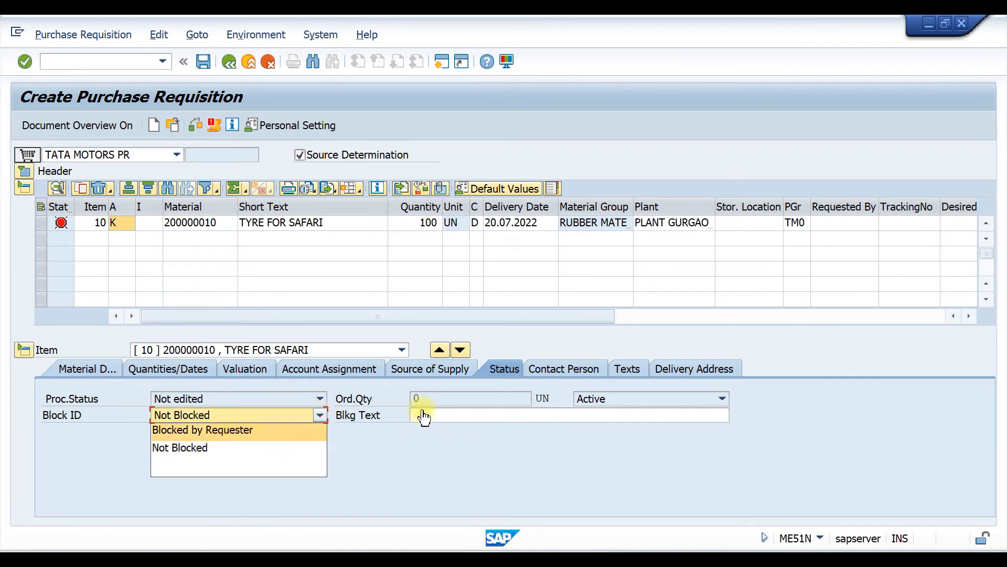
{"action": "left_click", "coordinate": [320, 415]}
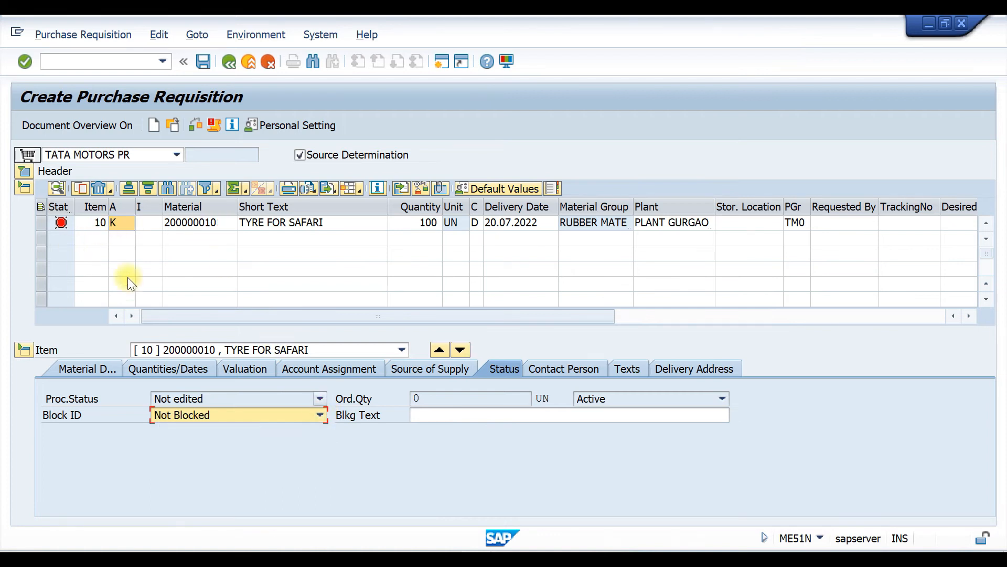
{"action": "left_click", "coordinate": [424, 415]}
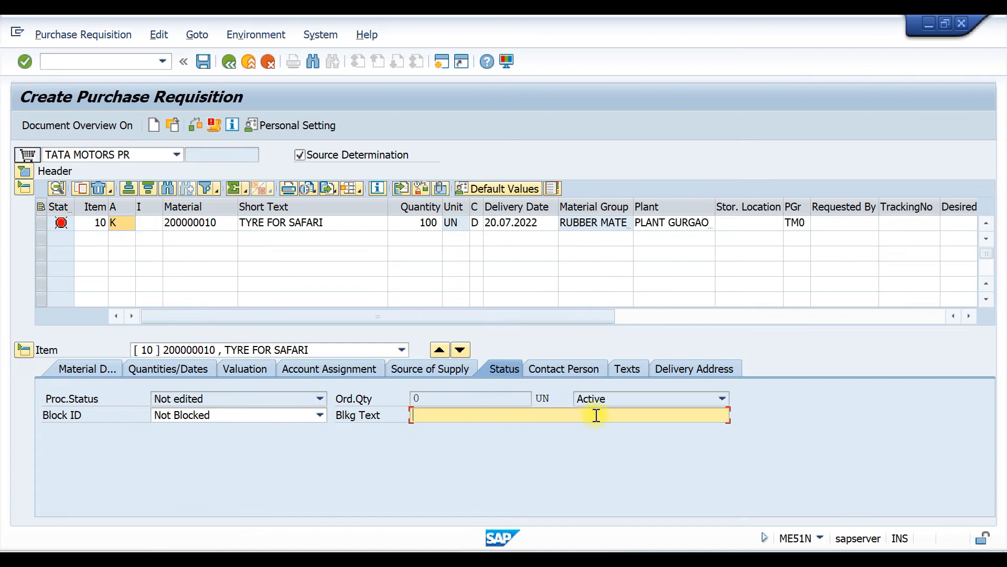
- Review the creator and creation indicator in item 10's contact person details
{"action": "left_click", "coordinate": [560, 370]}
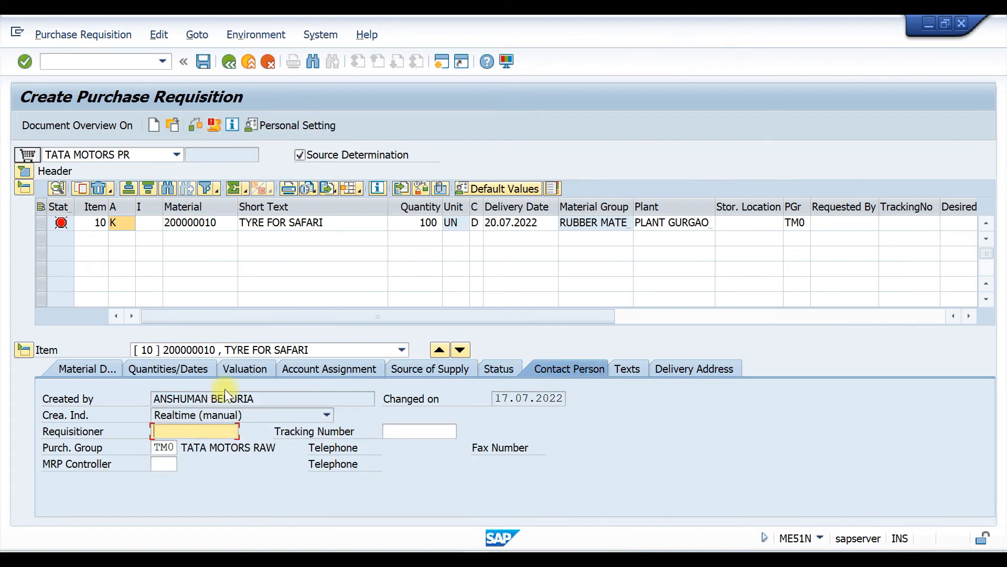
{"action": "left_click_drag", "start_coordinate": [263, 399], "coordinate": [117, 405]}
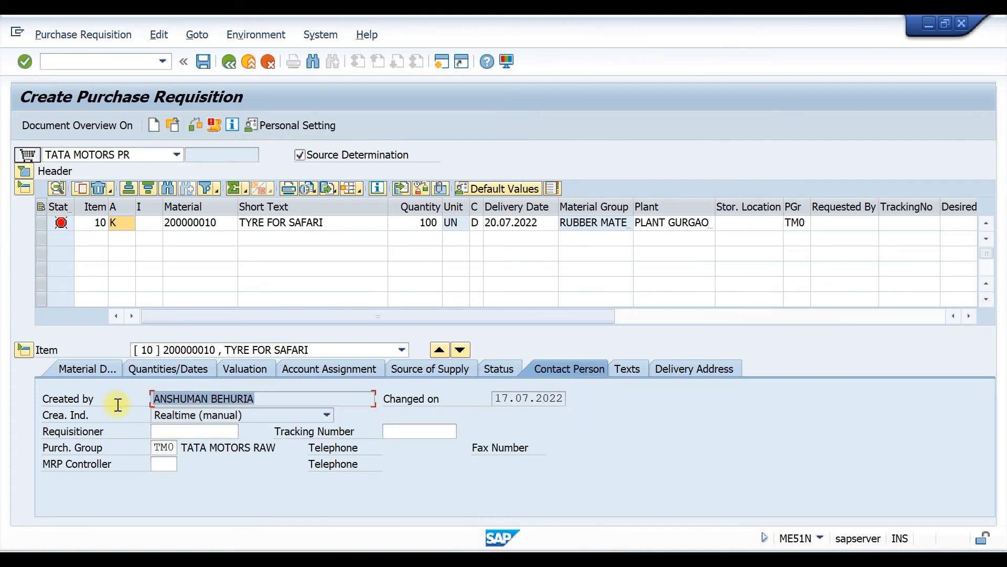
{"action": "left_click", "coordinate": [250, 414]}
{"action": "left_click", "coordinate": [250, 414]}
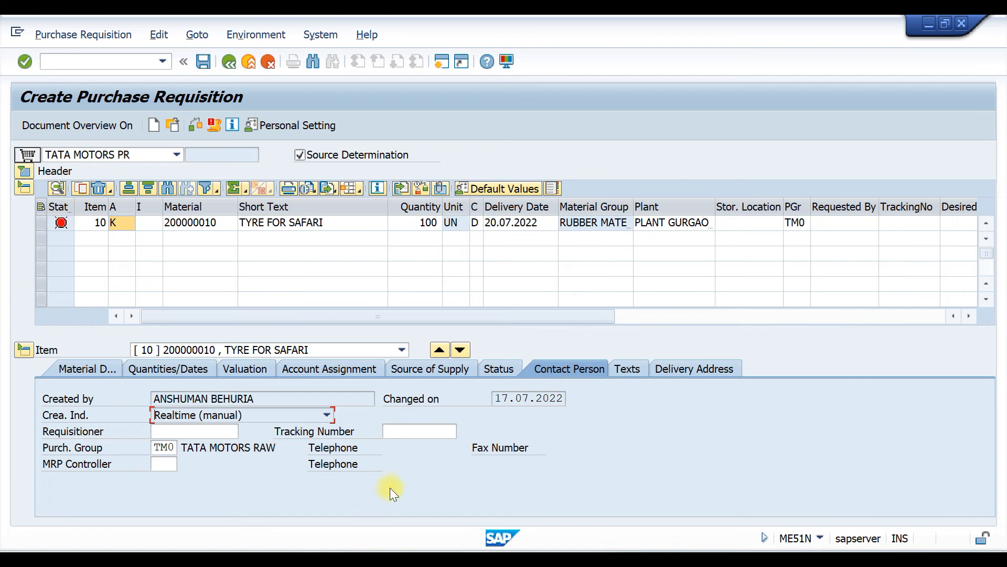
- Review item 10's item note, delivery text and material PO text, and check its delivery address
{"action": "left_click", "coordinate": [628, 368]}
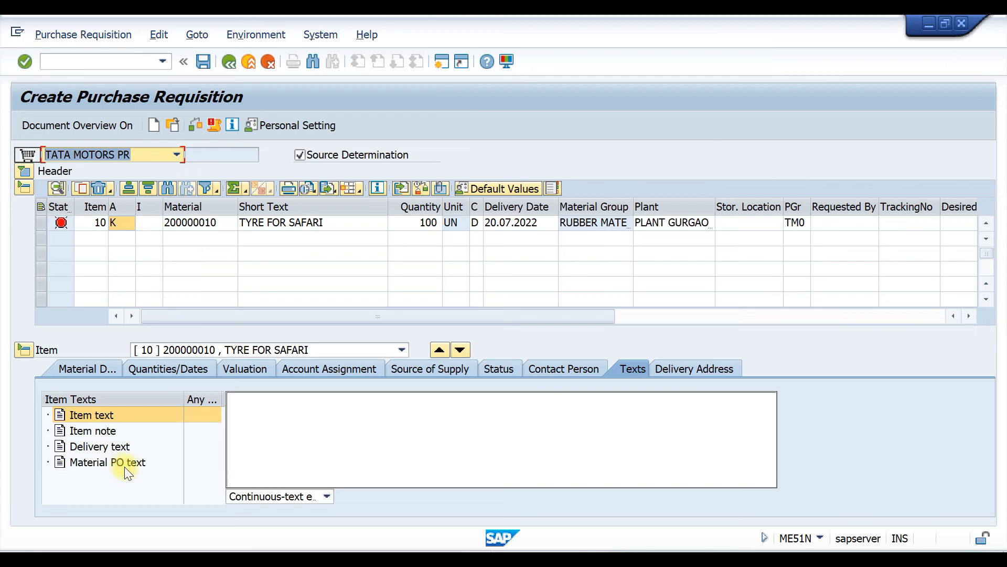
{"action": "left_click", "coordinate": [87, 431]}
{"action": "left_click", "coordinate": [96, 446]}
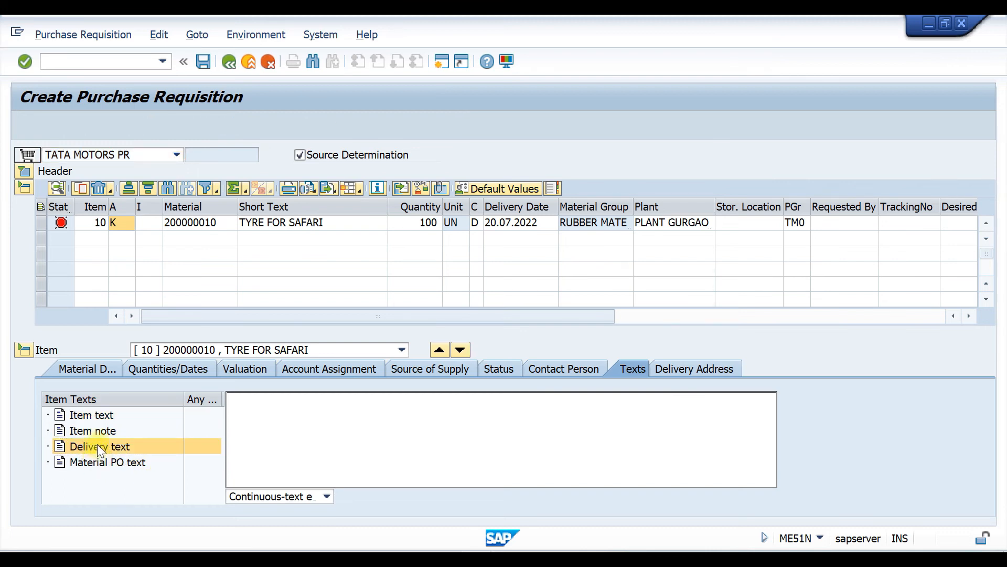
{"action": "left_click", "coordinate": [59, 461]}
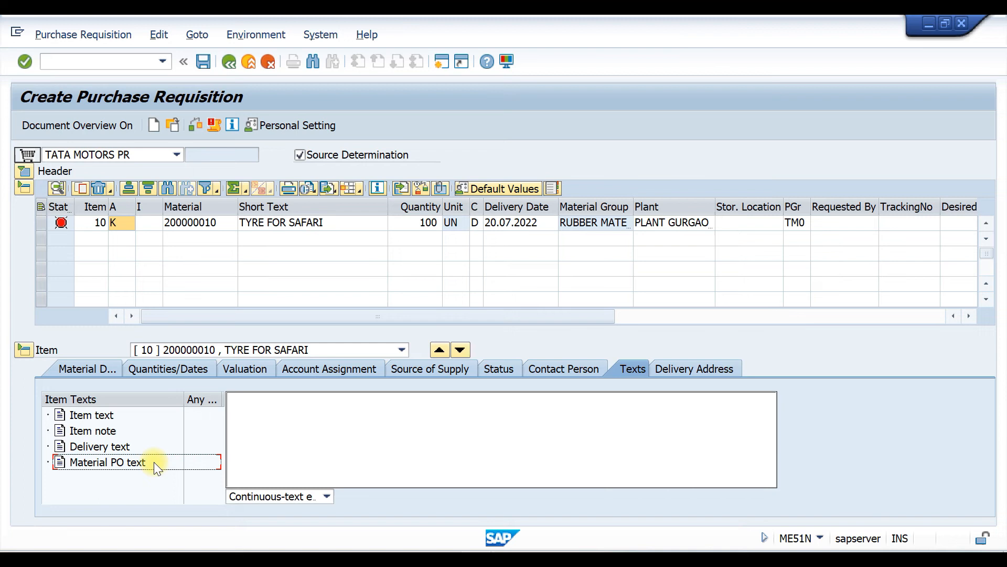
{"action": "left_click", "coordinate": [83, 461]}
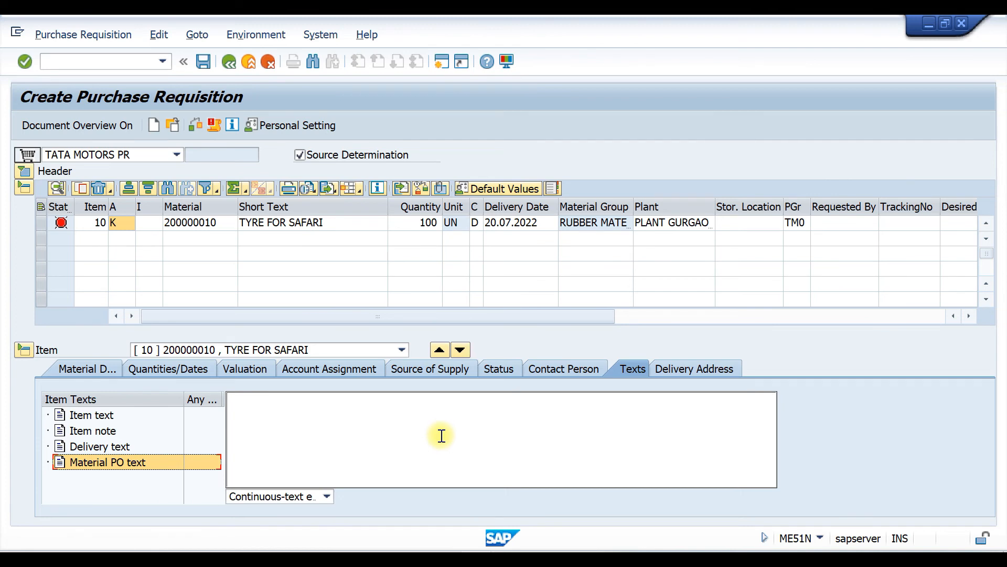
{"action": "left_click", "coordinate": [697, 369]}
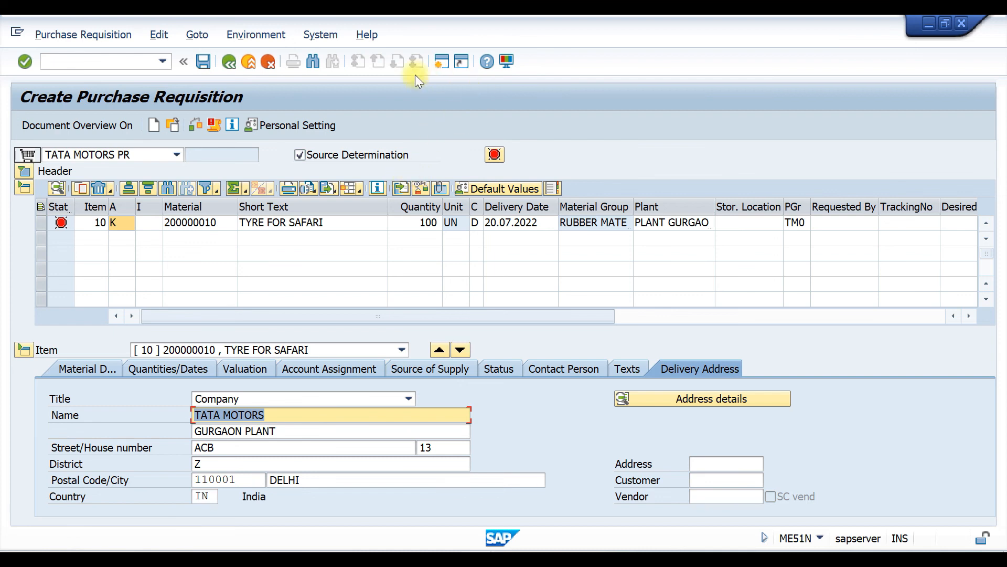
- Start transaction ME5A in a new session and run the purchase requisition list for plant T110
{"action": "left_click", "coordinate": [442, 62]}
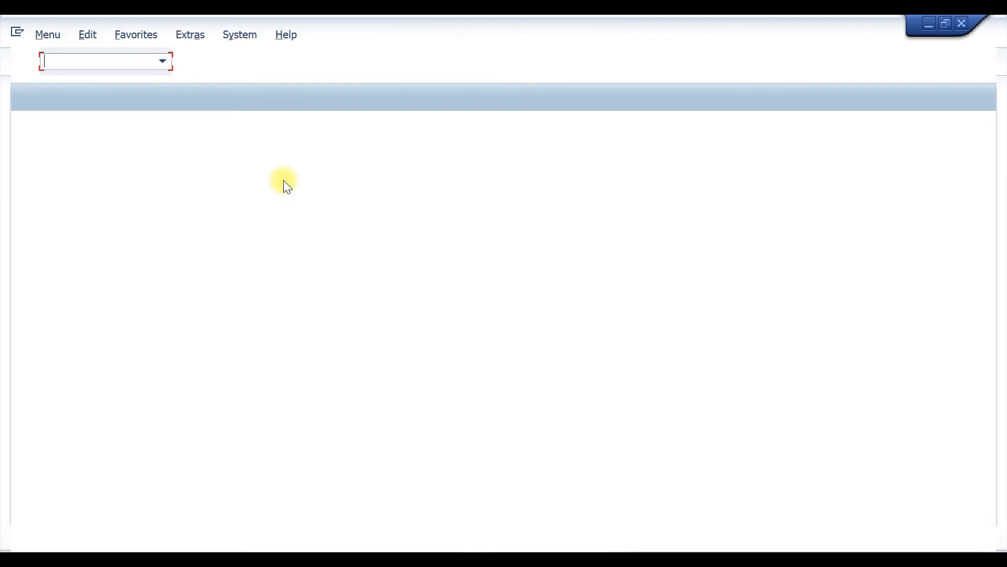
{"action": "type", "text": "ME5A"}
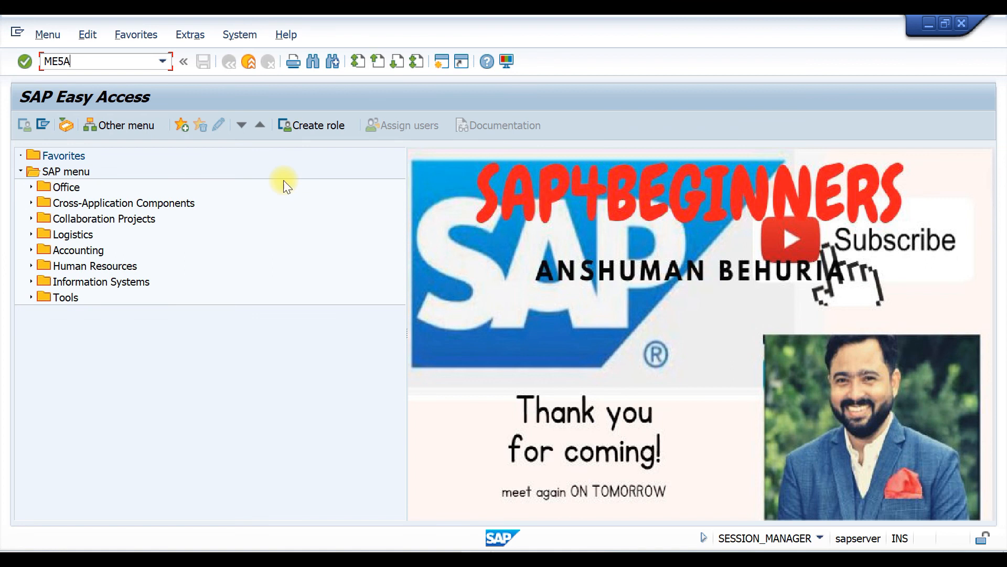
{"action": "key", "text": "Return"}
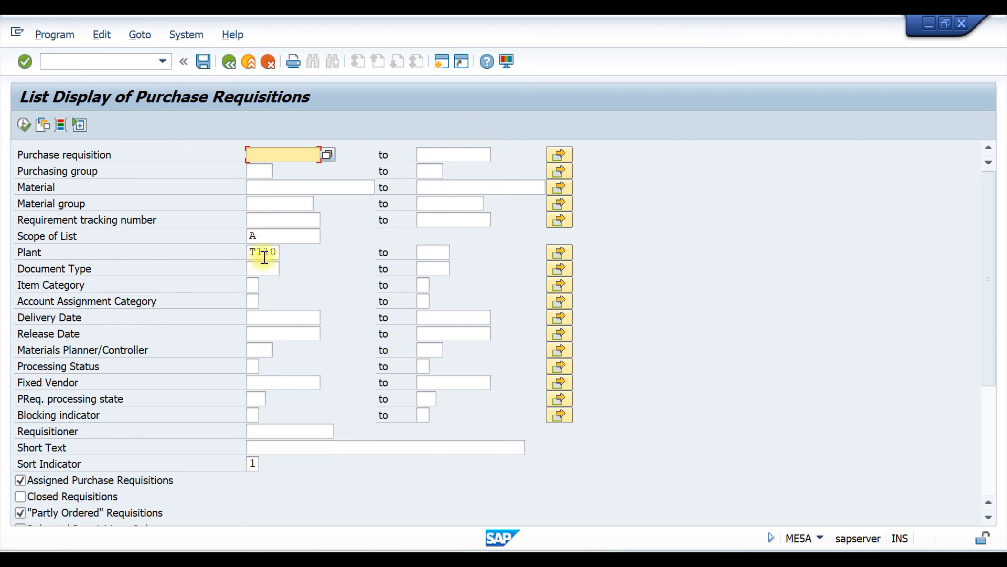
{"action": "left_click", "coordinate": [22, 124]}
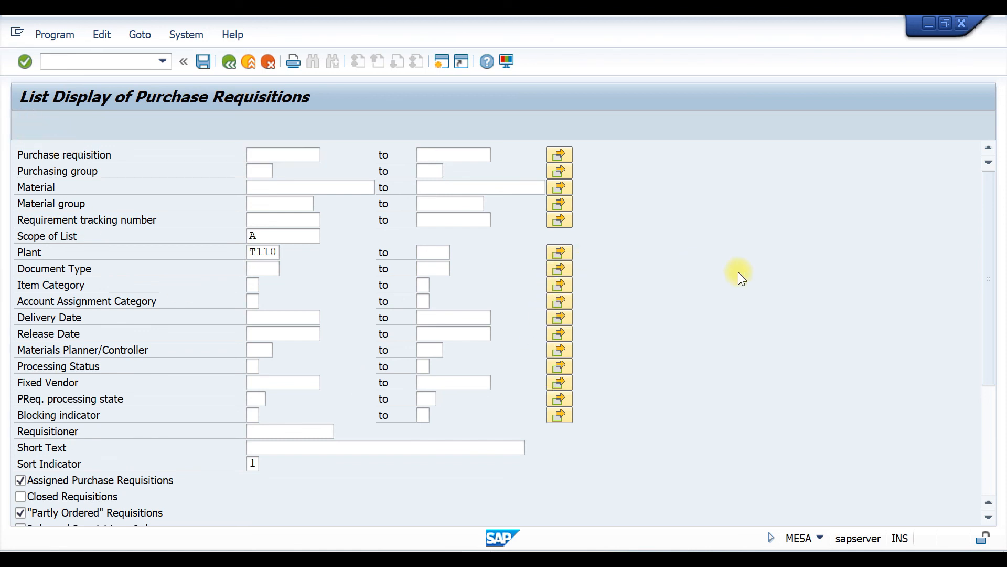